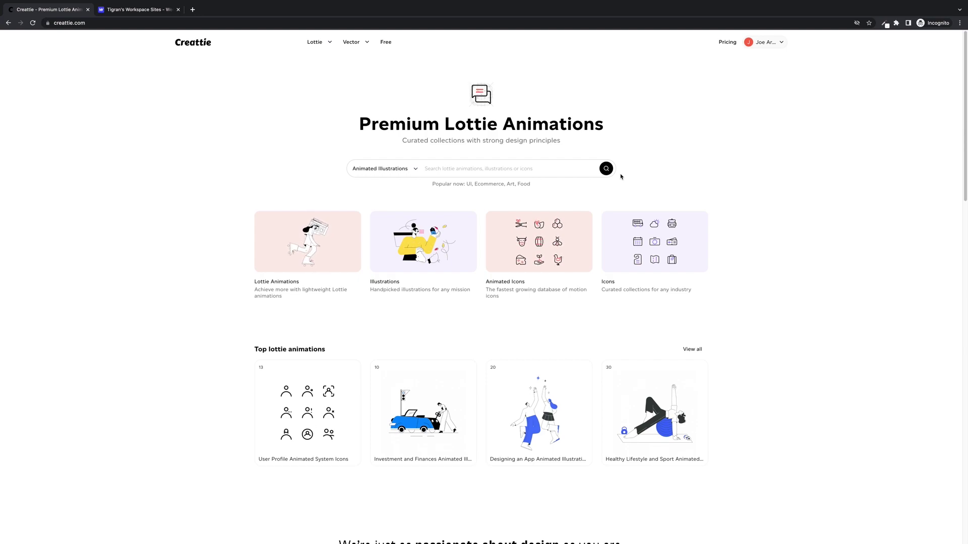
Step: Show animated illustration results as collections and open Interface Animated Illustrations
click(359, 308)
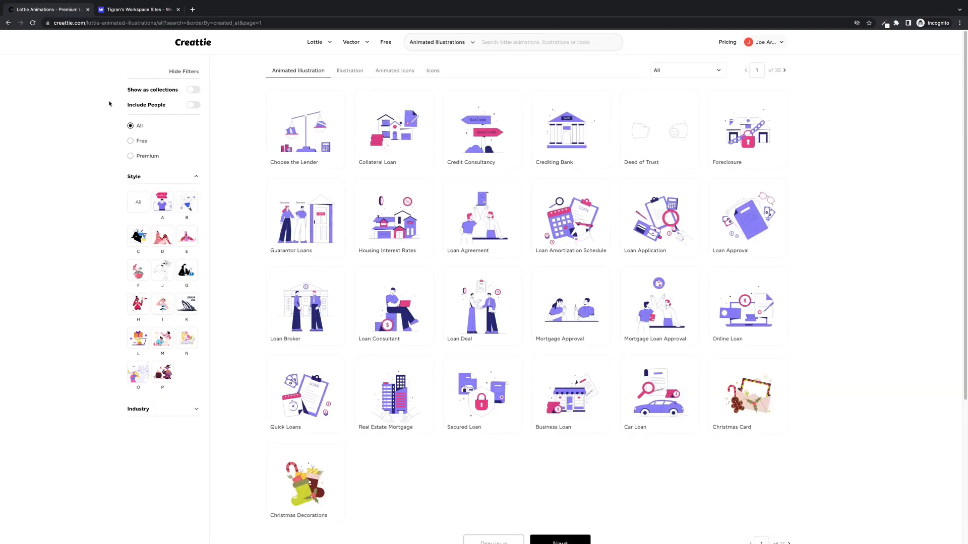
click(195, 93)
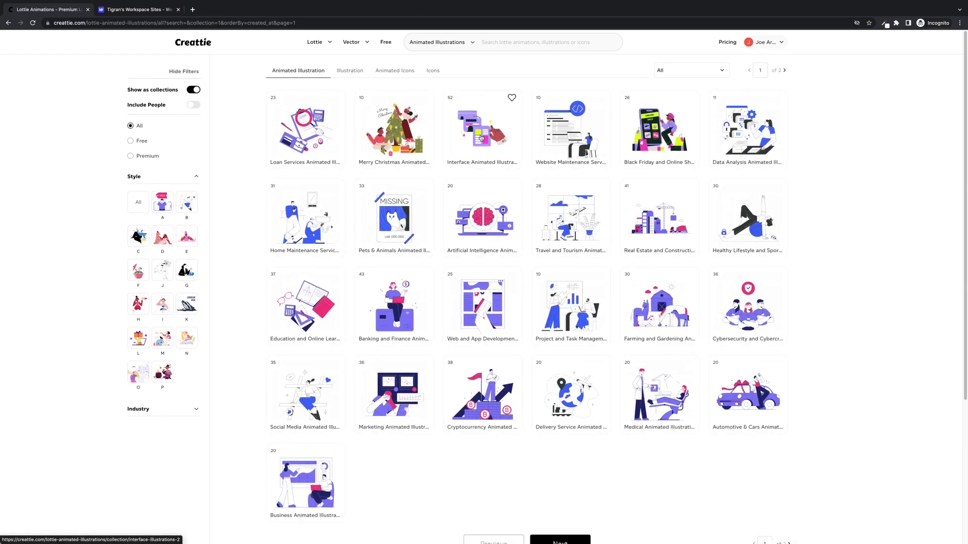
click(298, 147)
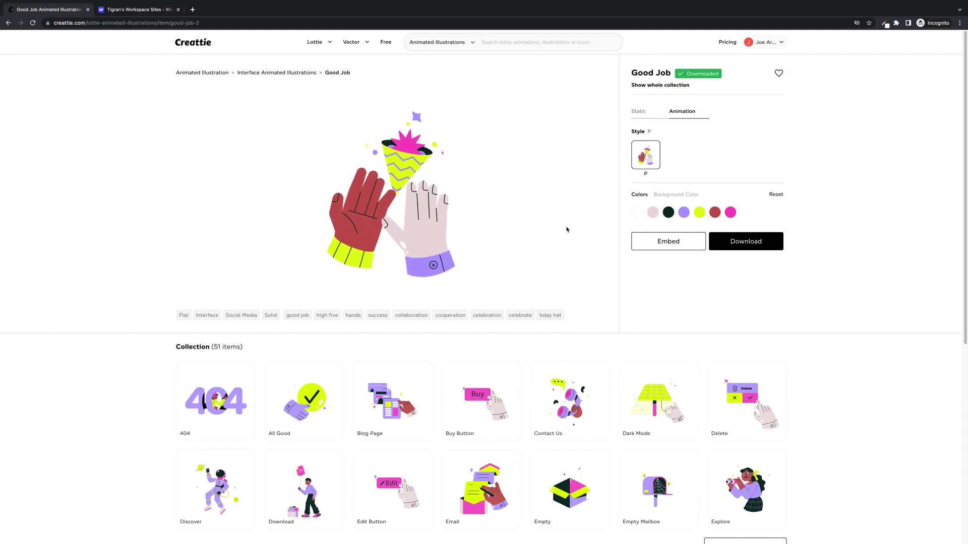
Step: Recolour the light pink hand to the peach skin tone #FFD8AC
click(653, 214)
click(655, 310)
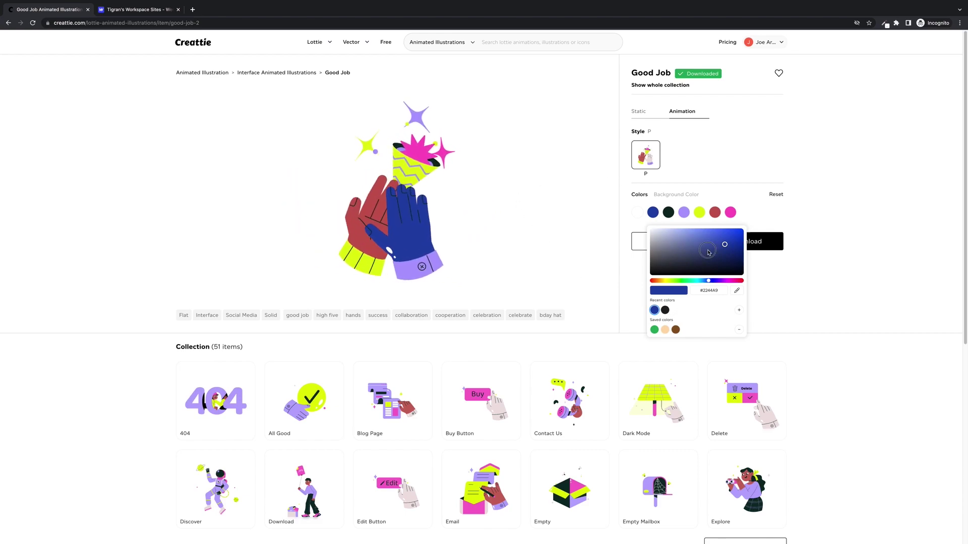
click(669, 261)
drag(674, 264, 710, 261)
click(693, 241)
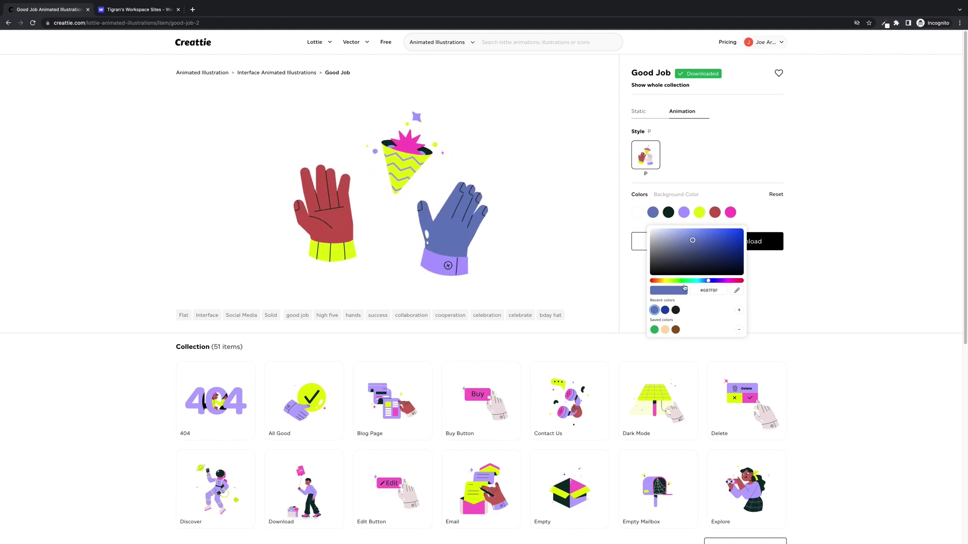
click(654, 310)
mouse_move(691, 260)
mouse_down()
mouse_move(675, 244)
mouse_move(697, 266)
mouse_up()
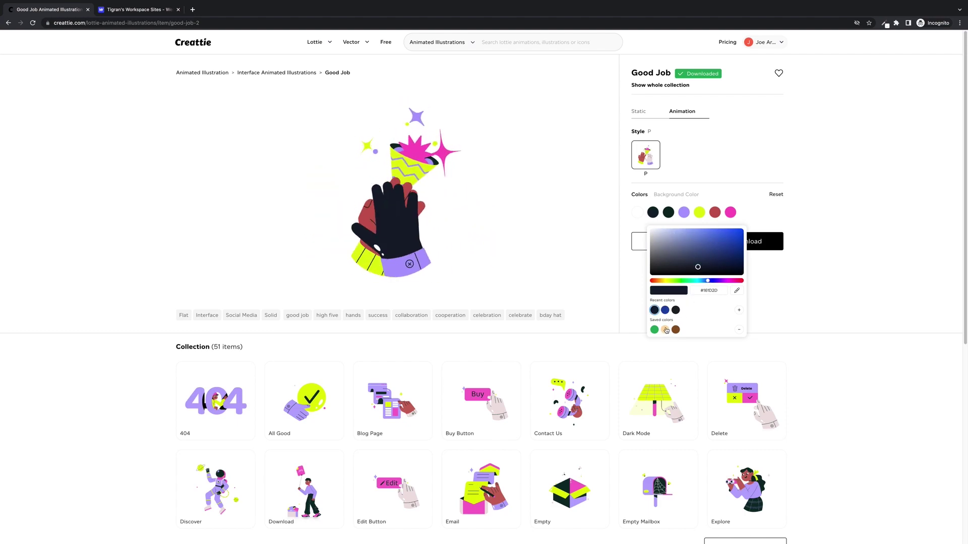
click(665, 329)
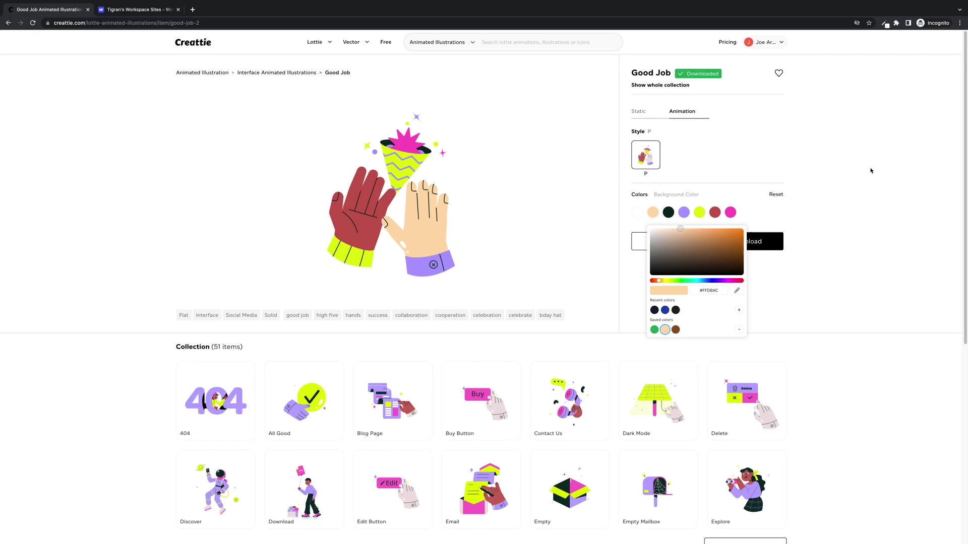
click(867, 214)
Step: Recolour the red hand to the saved brown #805324
click(715, 213)
click(738, 330)
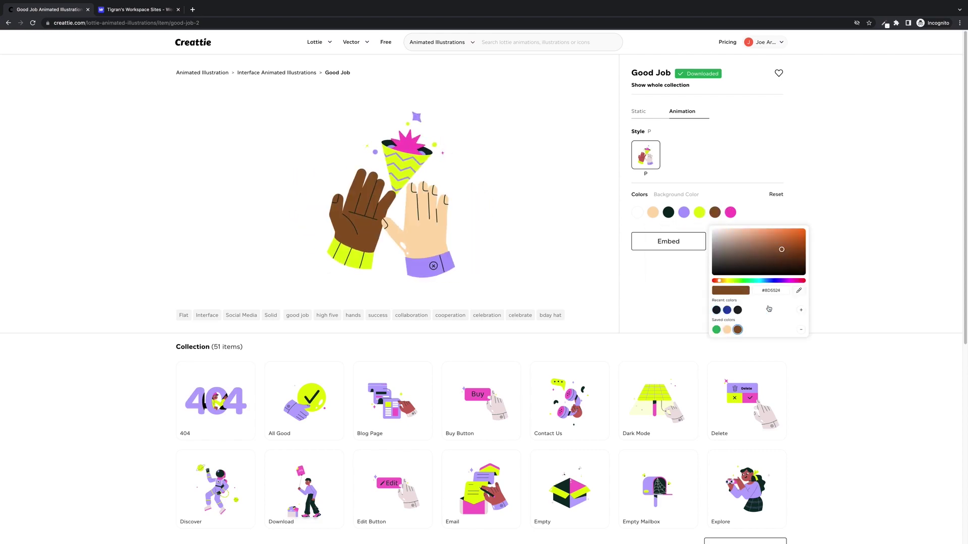
click(891, 200)
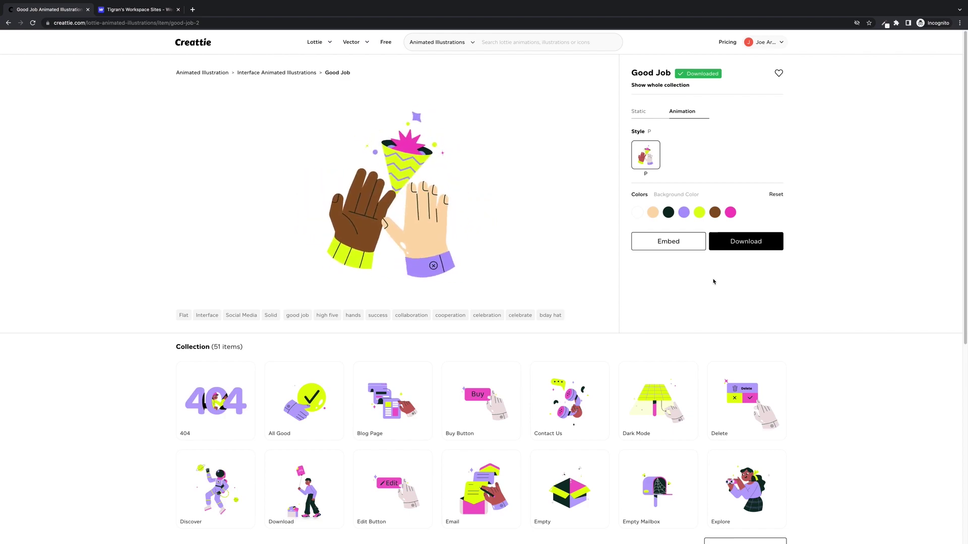
Step: Download the Good Job animation as JSON and copy its looping 600 px embed code
click(744, 246)
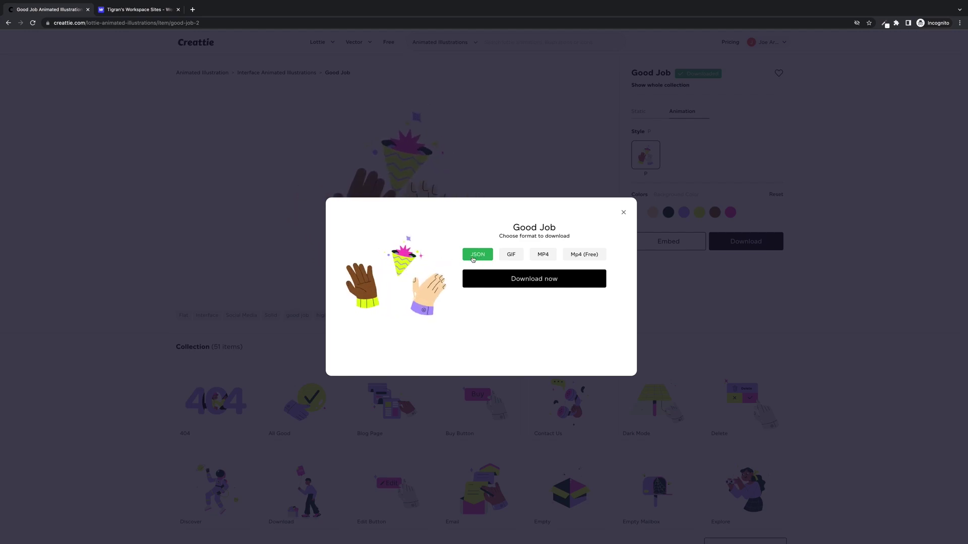
click(503, 280)
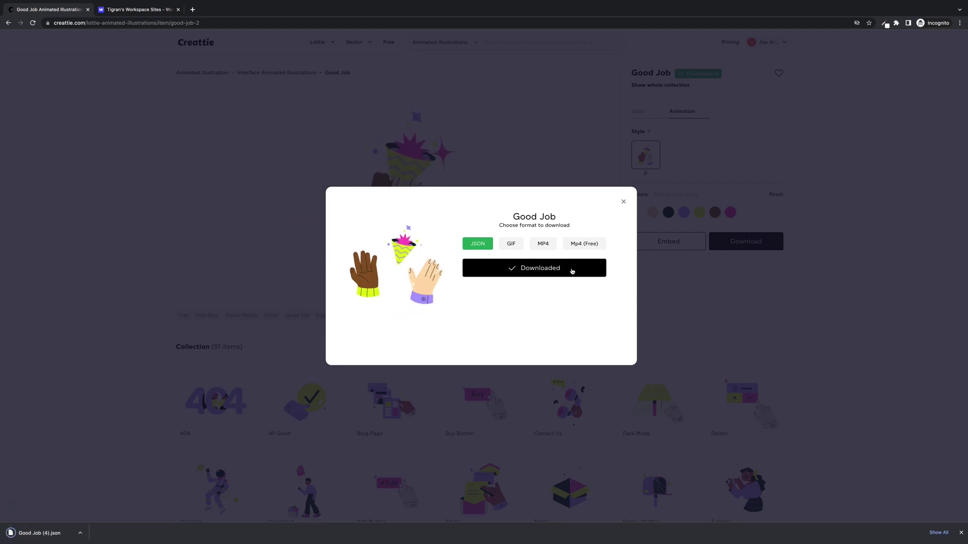
click(624, 202)
click(681, 243)
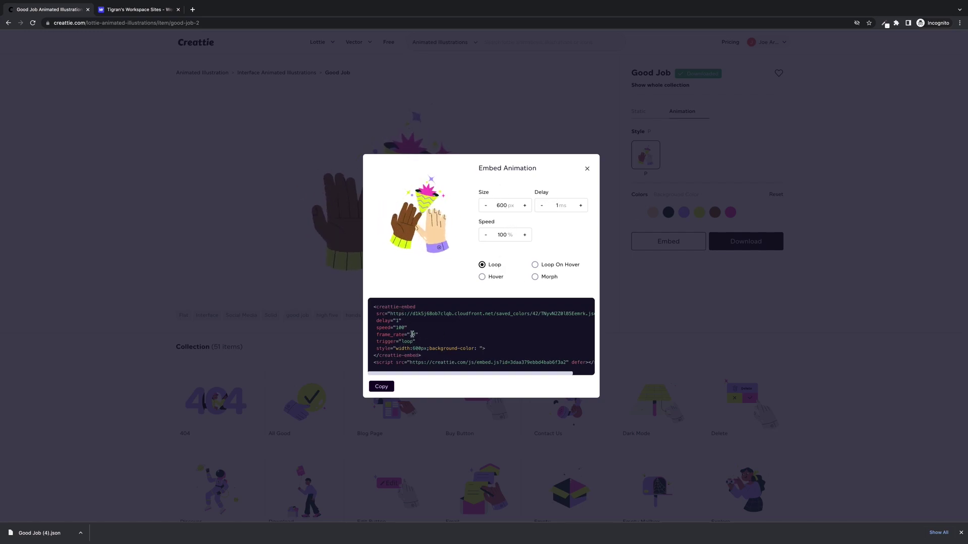
click(382, 386)
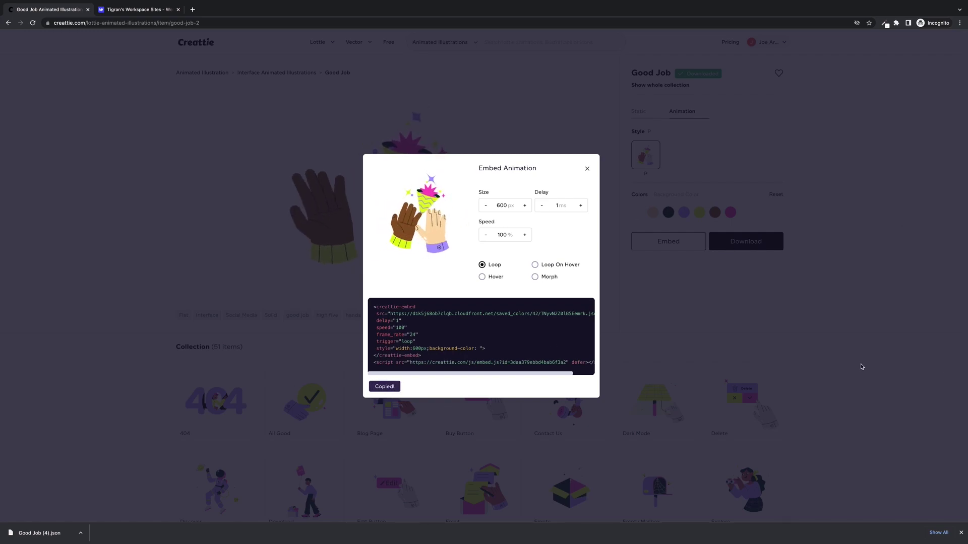
Step: From the Webflow dashboard, open the Yans Media site in the Designer
click(125, 11)
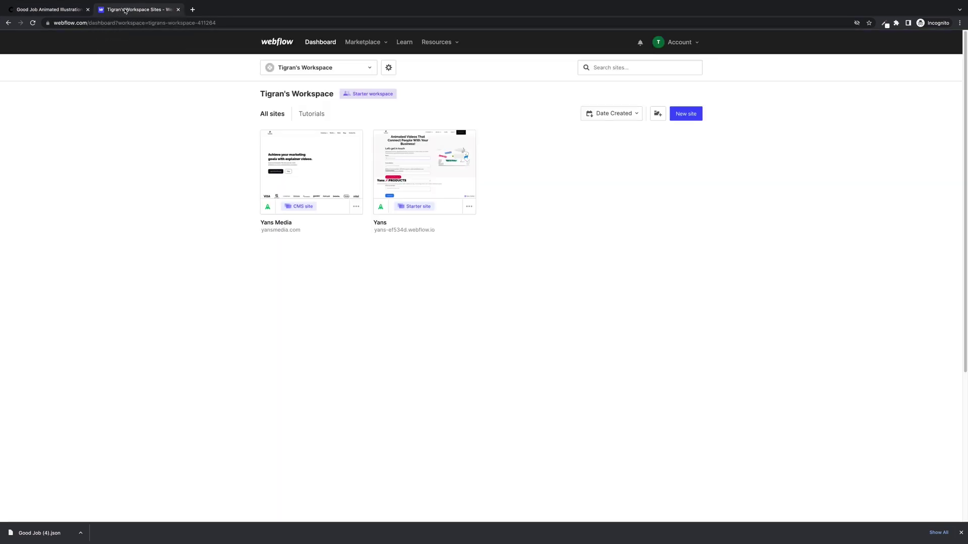
mouse_move(311, 164)
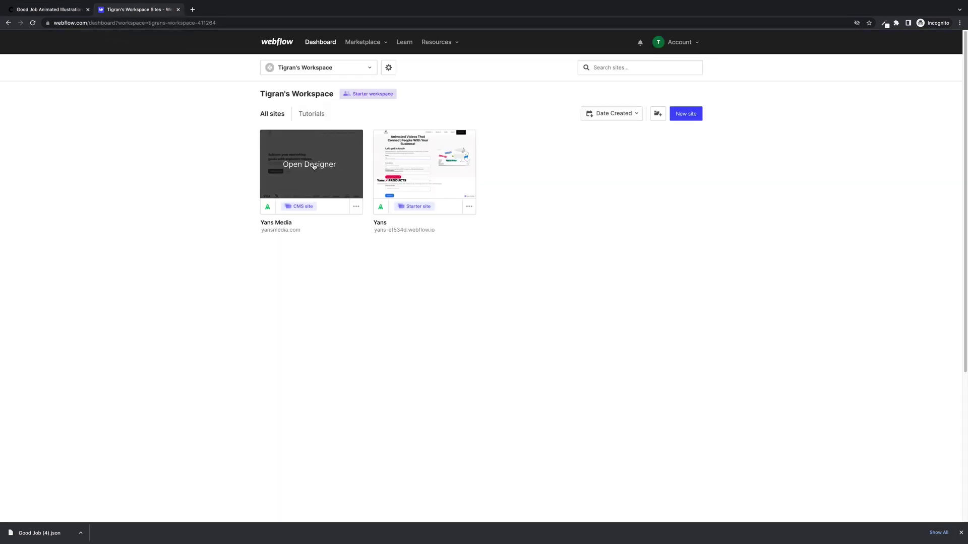
click(313, 166)
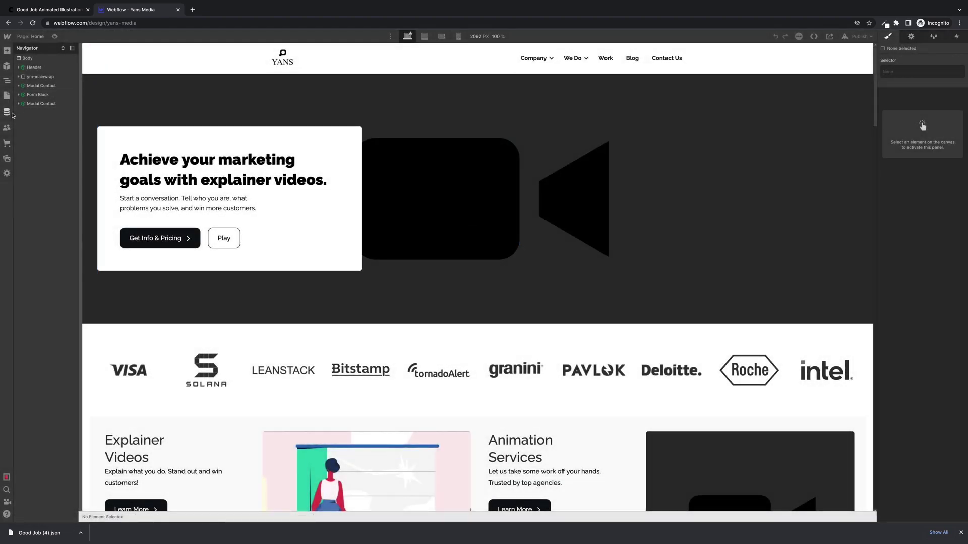
Step: Open the Blogs post 'How is YouTube Beneficial for Your Business?' in the CMS
click(6, 113)
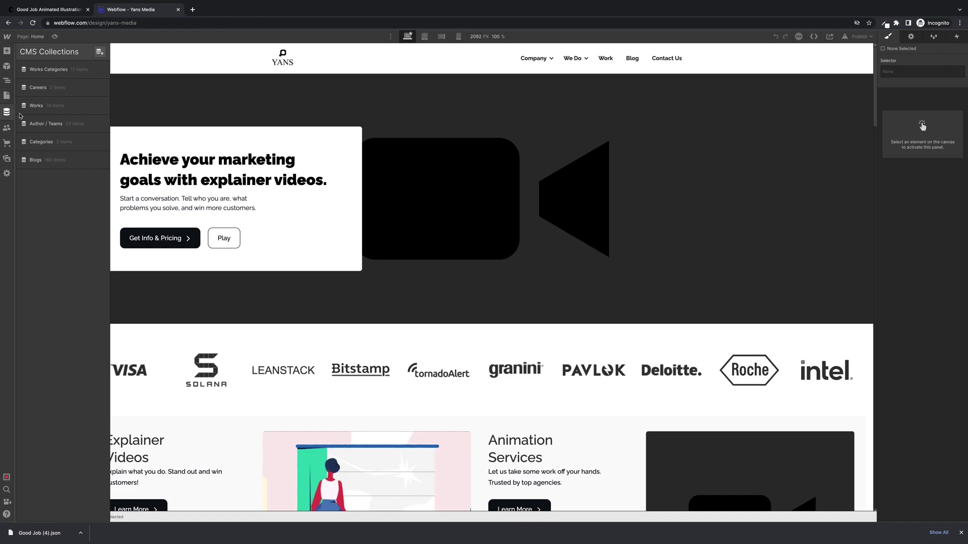
click(33, 161)
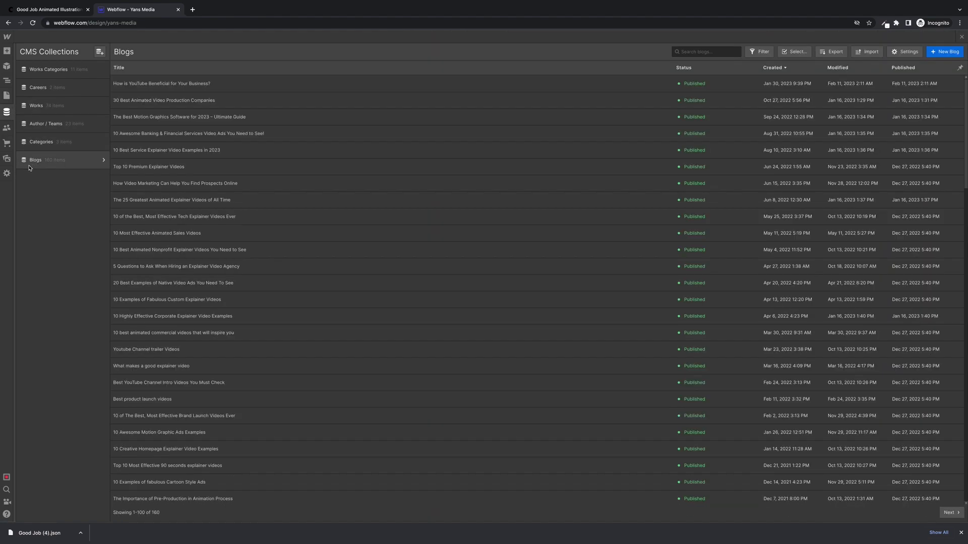
click(167, 83)
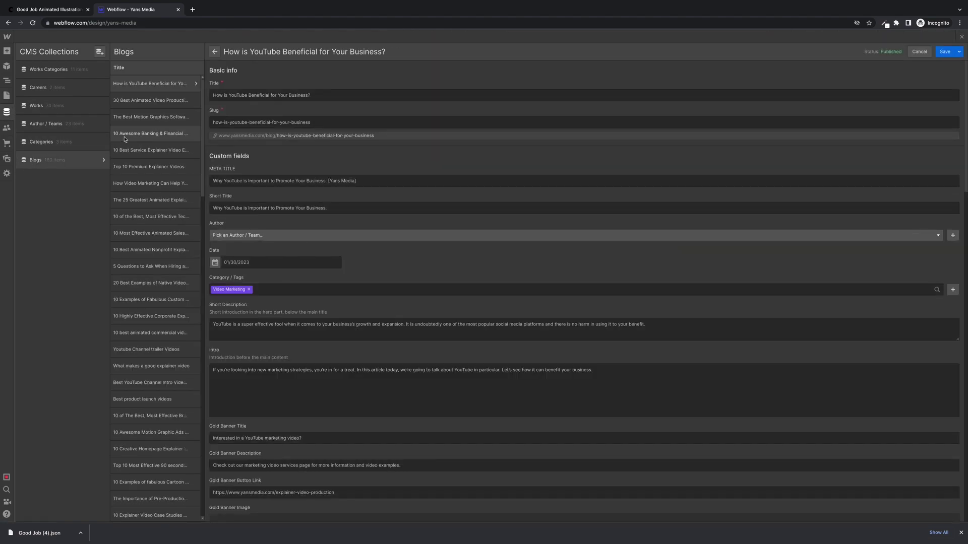
Step: Delete the old embed block in Post Body and add an empty paragraph
scroll(500, 223, down, 10)
scroll(500, 224, down, 3)
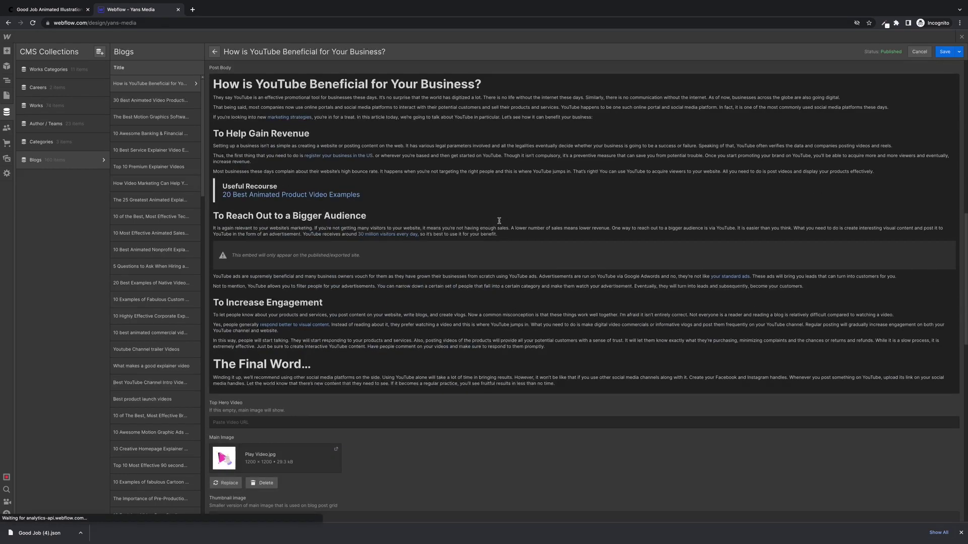
click(427, 256)
key(BackSpace)
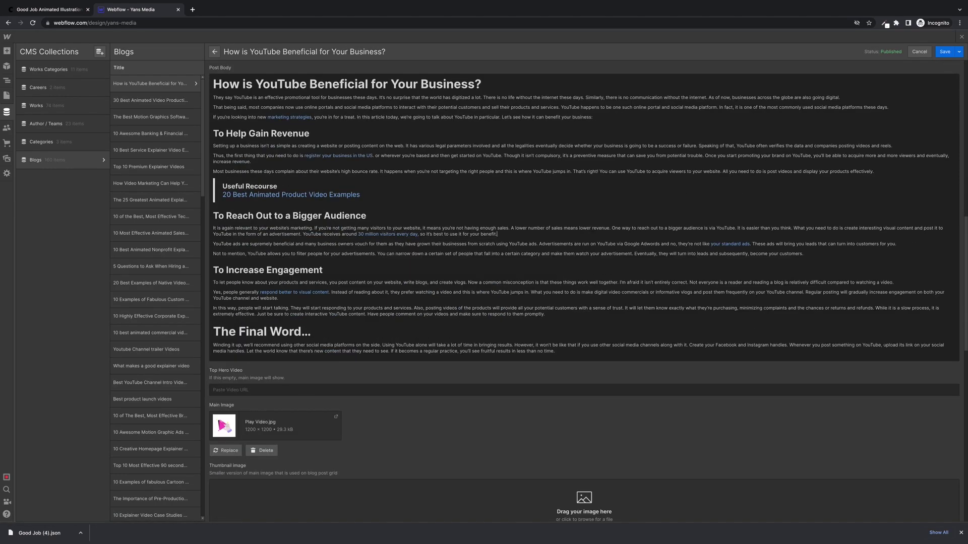
key(Return)
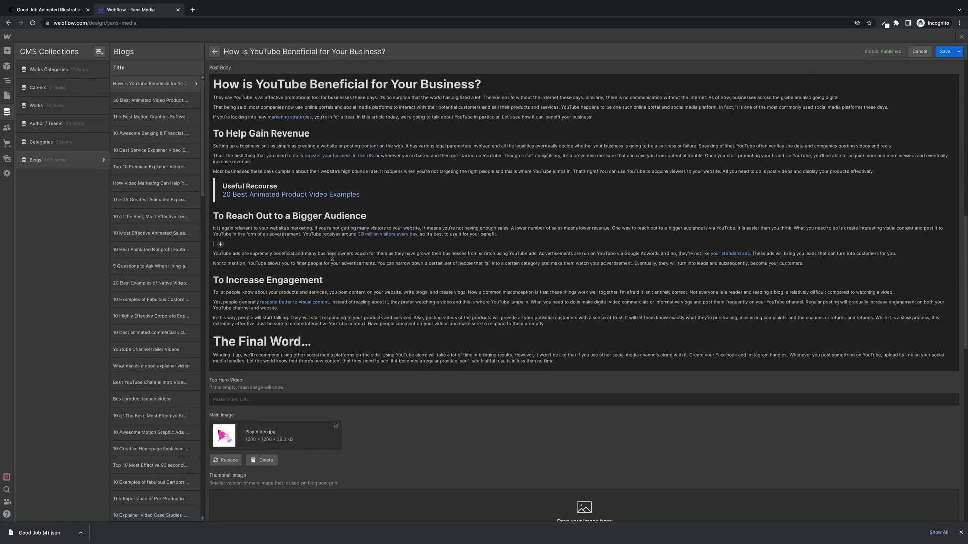
Step: Insert an HTML embed with the copied Creattie code into the post body and publish
click(221, 245)
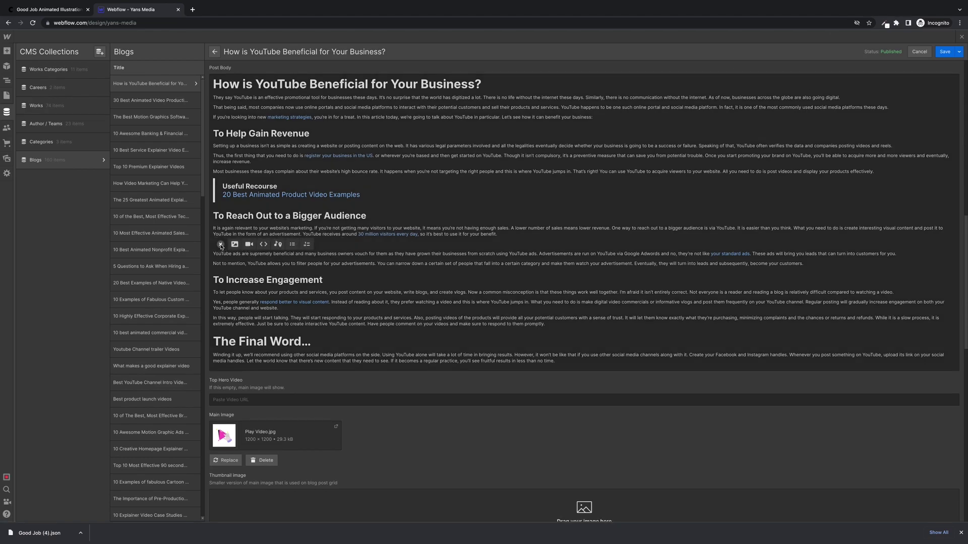
click(264, 245)
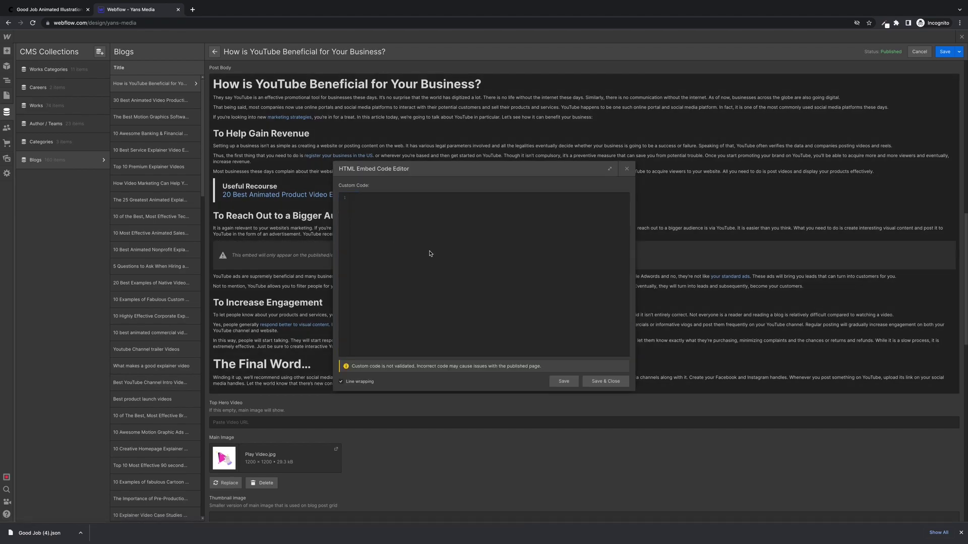
click(411, 221)
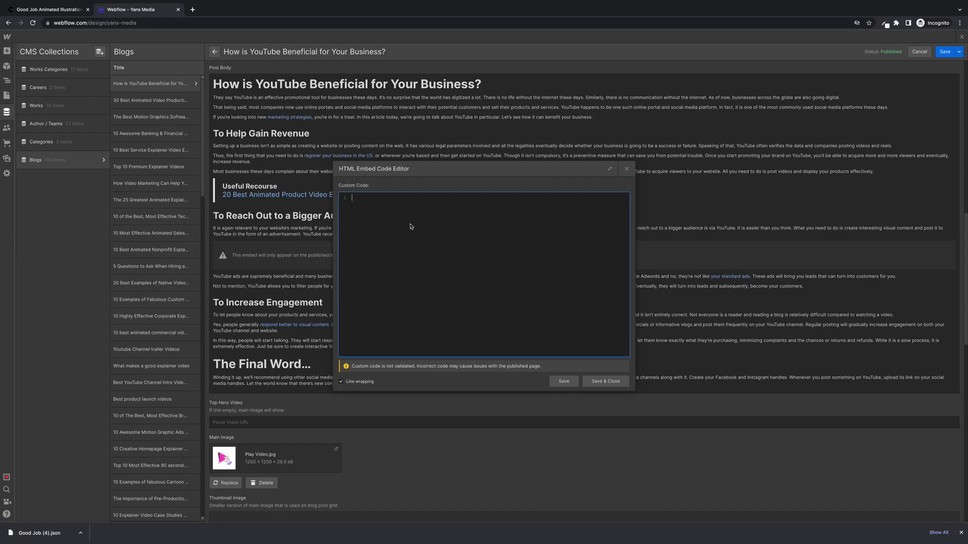
key(ctrl+v)
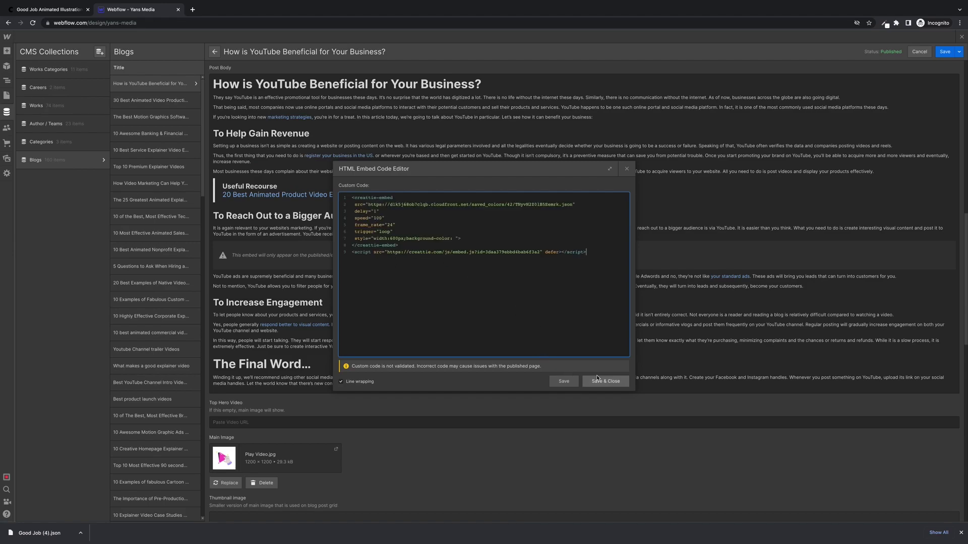
click(618, 384)
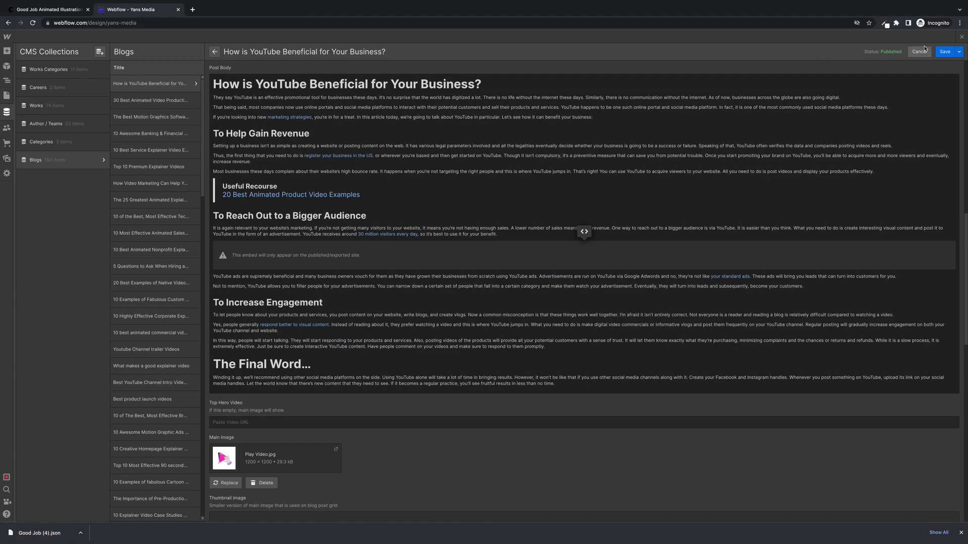
click(959, 52)
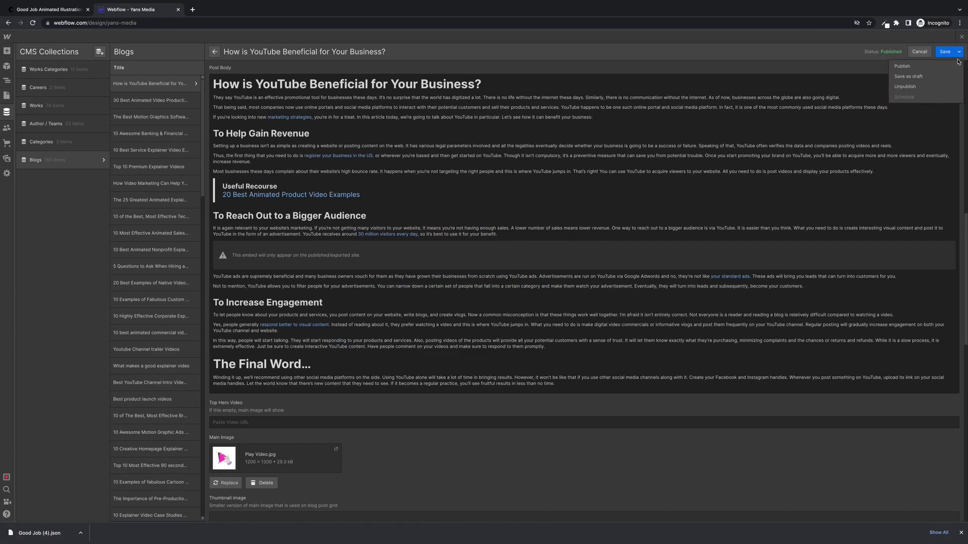
click(908, 71)
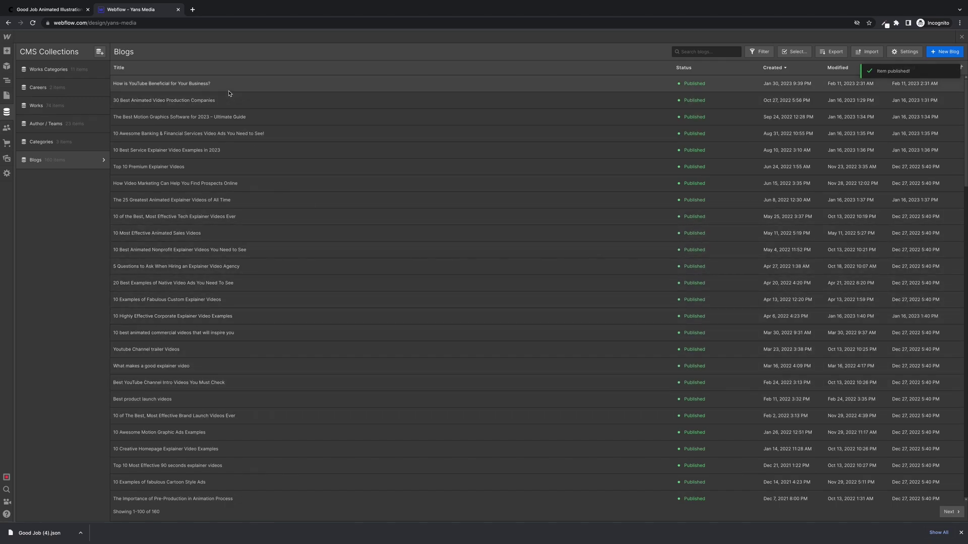
Step: Reopen the YouTube blog post and copy its live slug URL
click(196, 88)
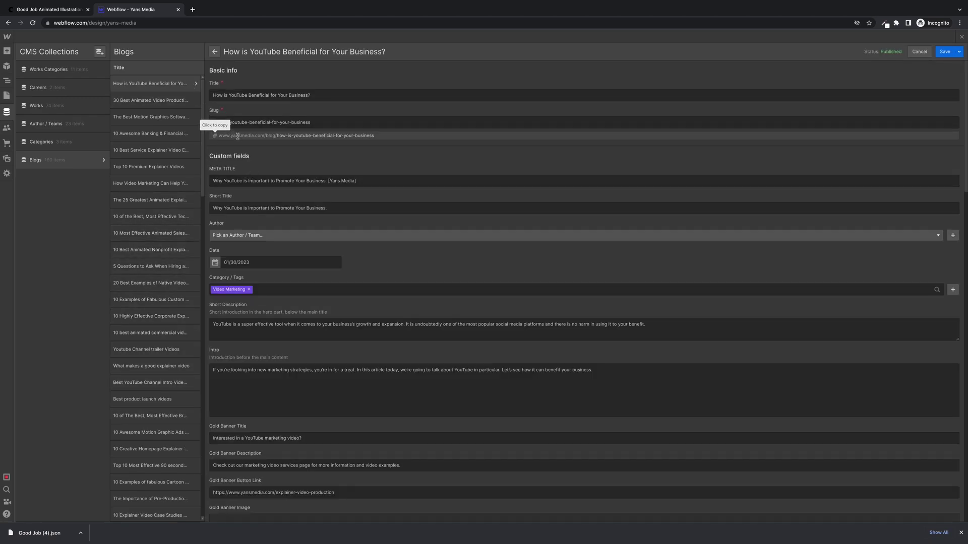
scroll(294, 336, down, 10)
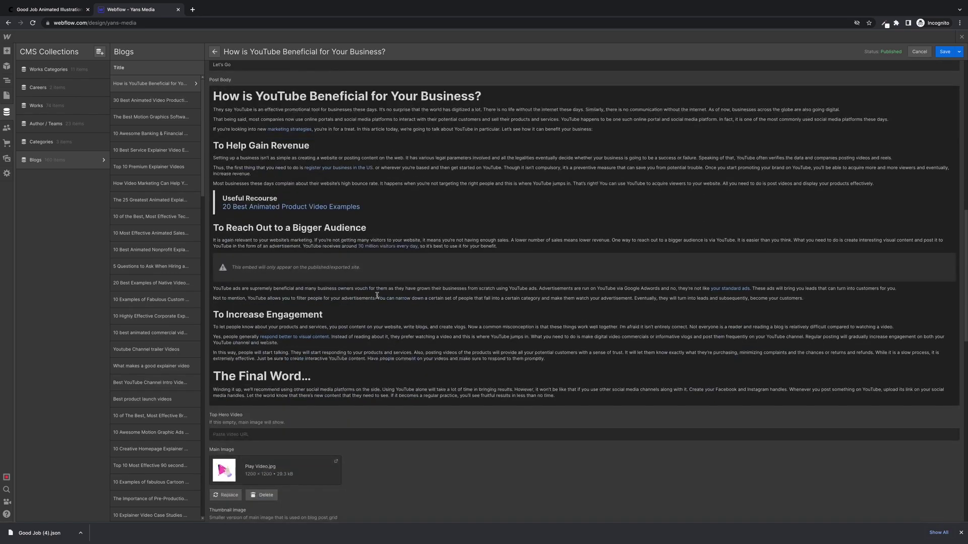
scroll(336, 266, up, 15)
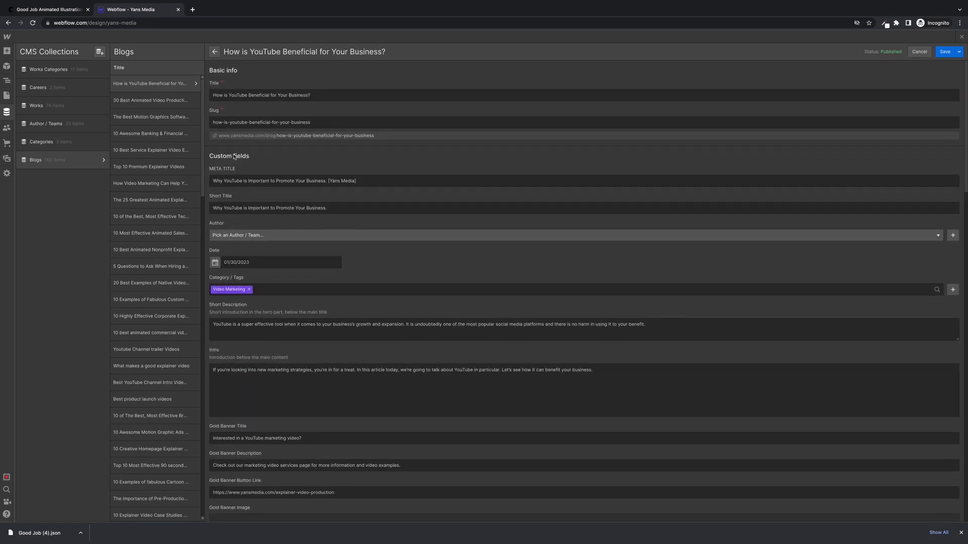
click(223, 133)
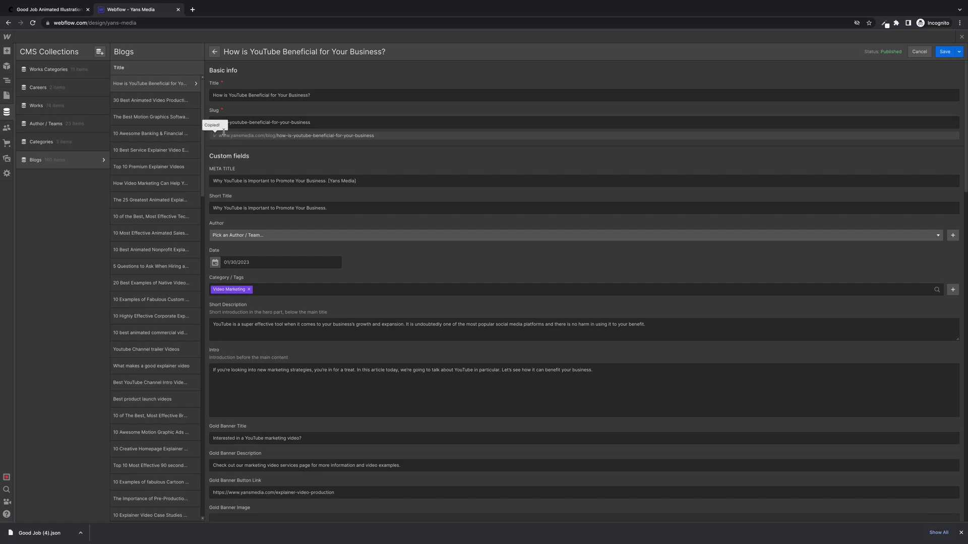
Step: Load the copied post URL in a new Chrome tab and scroll to the high-five animation
click(191, 9)
key(ctrl+v)
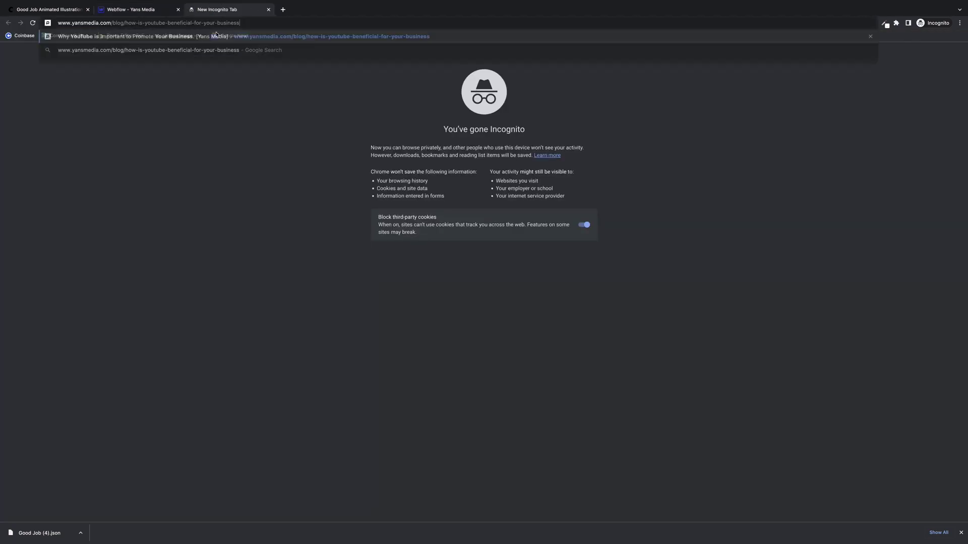
key(Return)
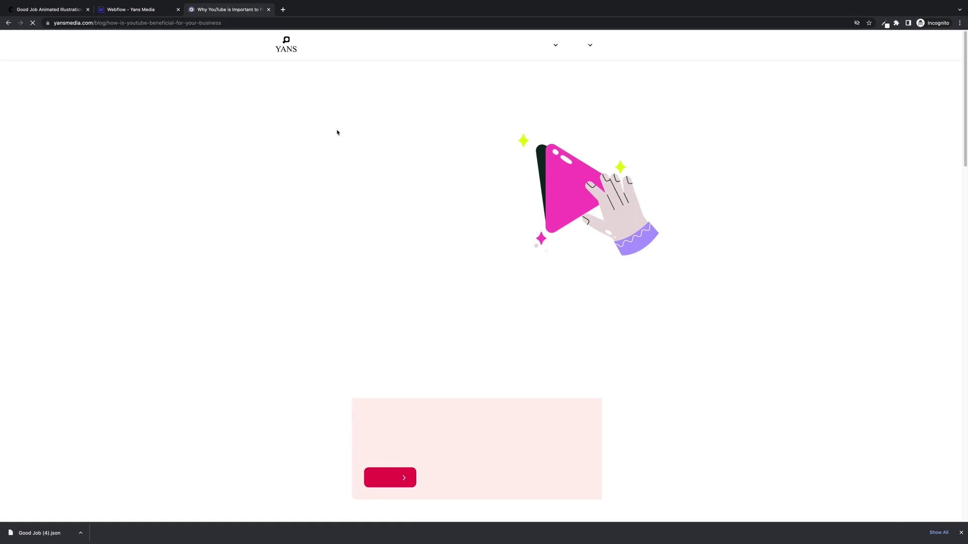
scroll(571, 240, down, 15)
scroll(571, 240, down, 5)
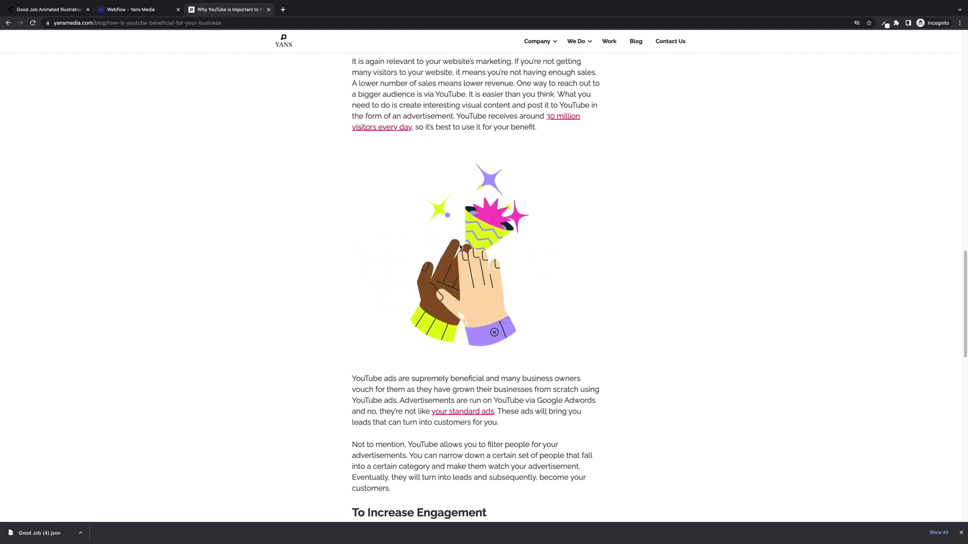
Step: Edit the style width in the post body's Lottie embed code and save it
click(159, 12)
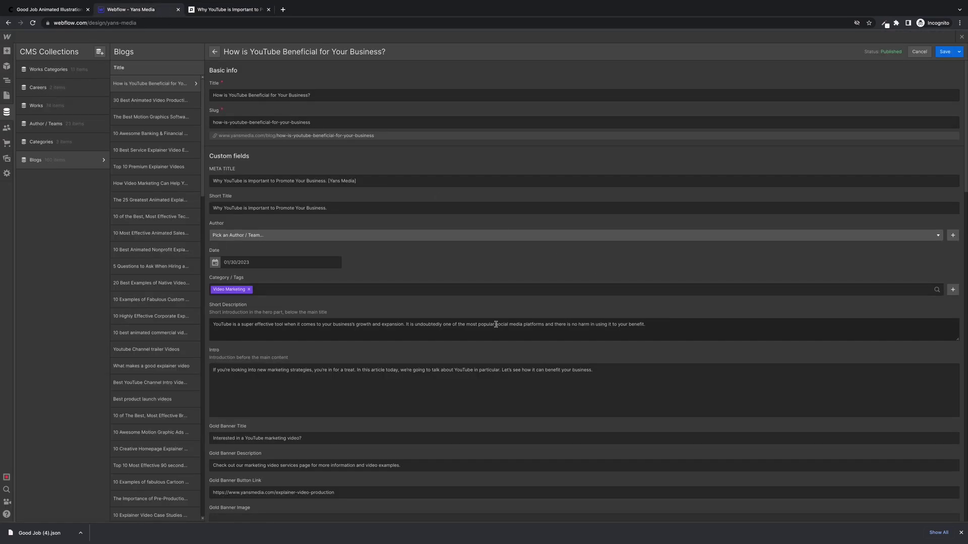
scroll(583, 287, down, 15)
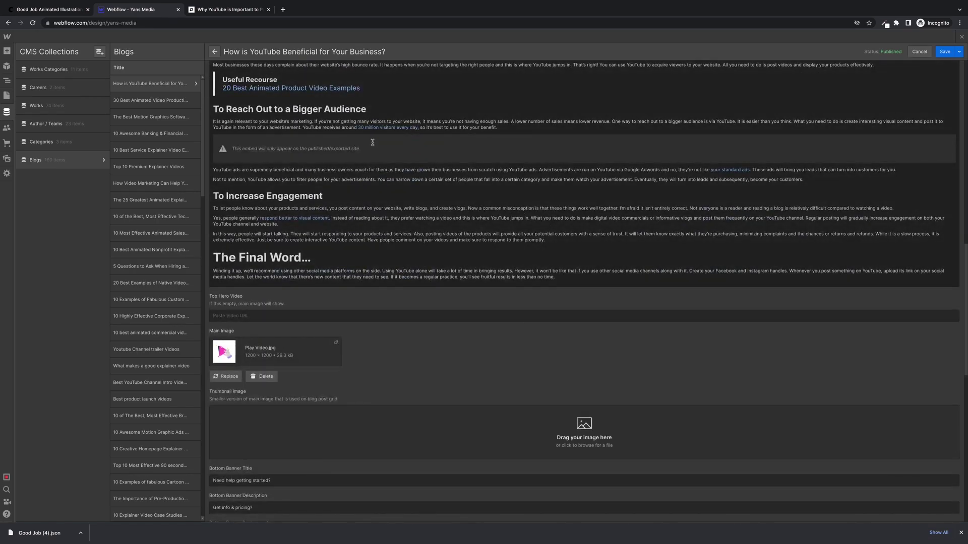
mouse_move(378, 146)
click(582, 125)
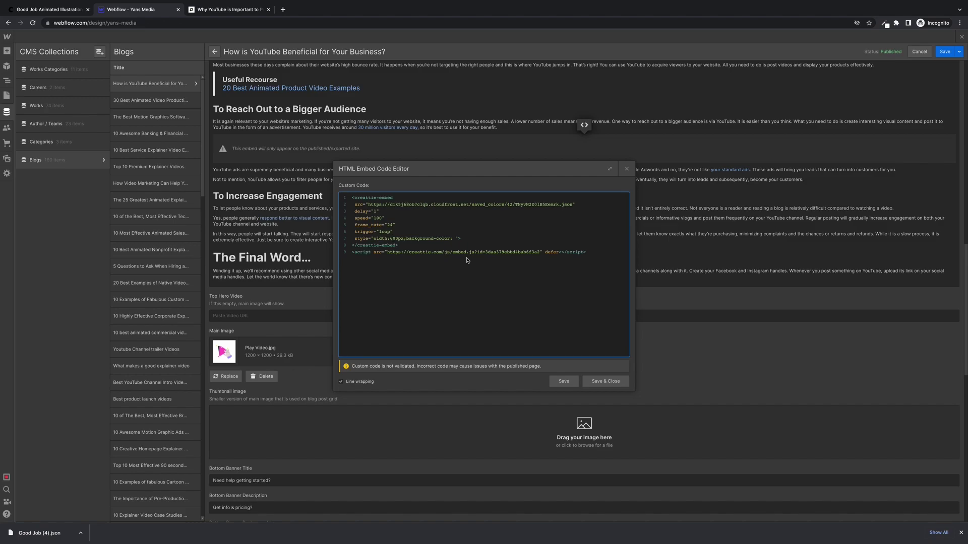
click(606, 381)
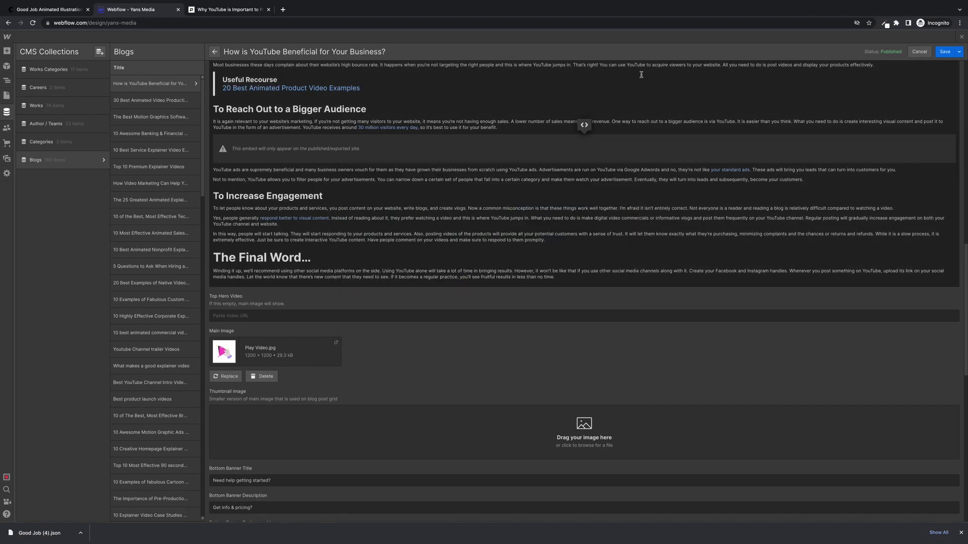
Step: Publish the updated post, check the smaller animation live, then return to Webflow
click(958, 51)
click(924, 65)
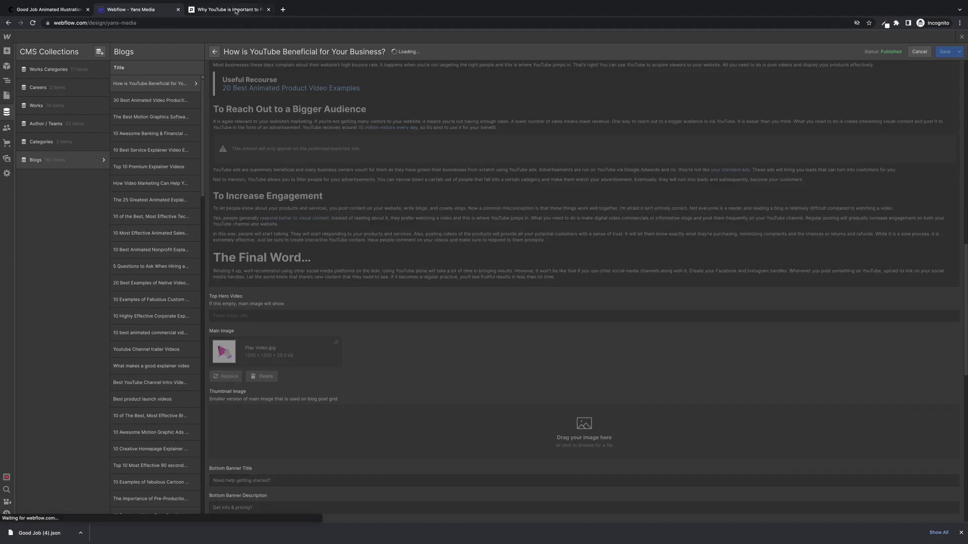
click(213, 10)
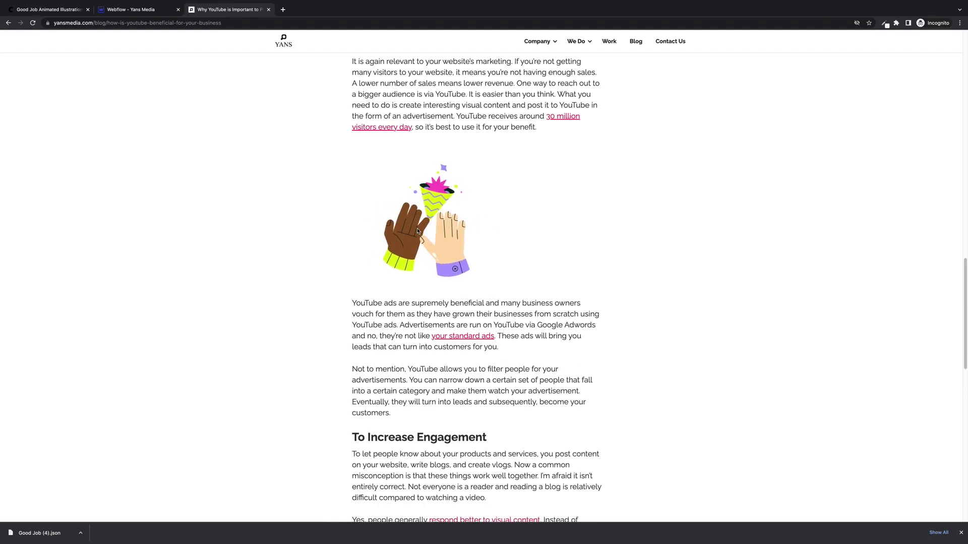
click(128, 10)
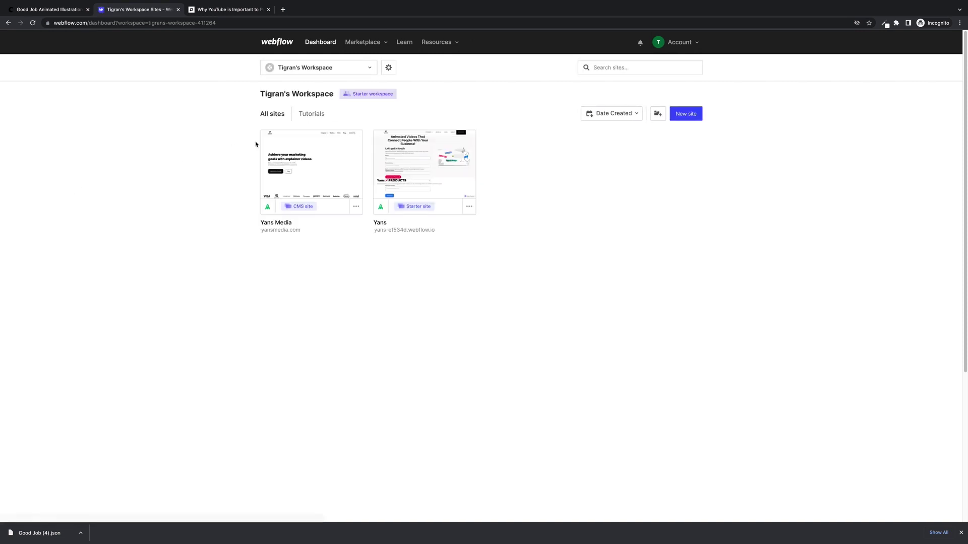
Step: Open the Yans site's Home page in the Designer and find the Yans & Work section
click(428, 160)
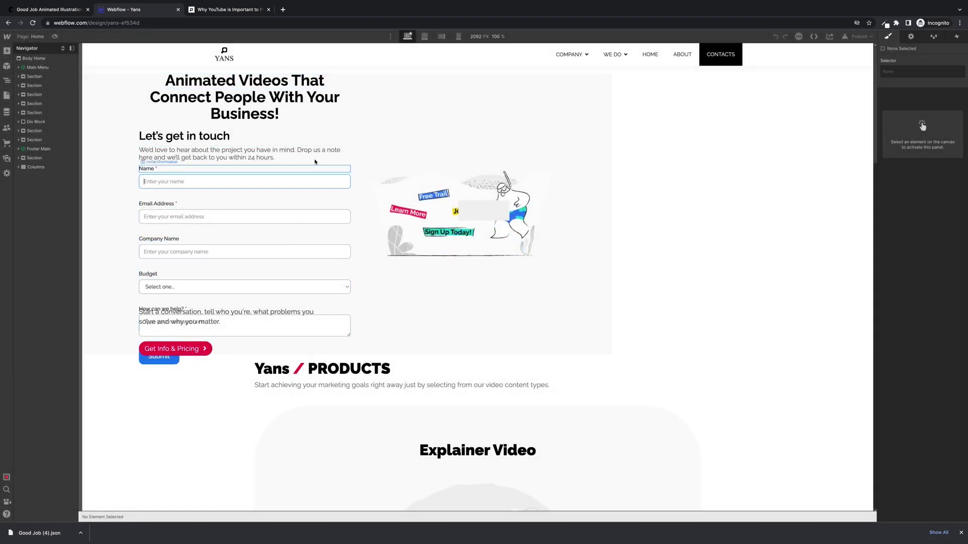
scroll(453, 280, down, 10)
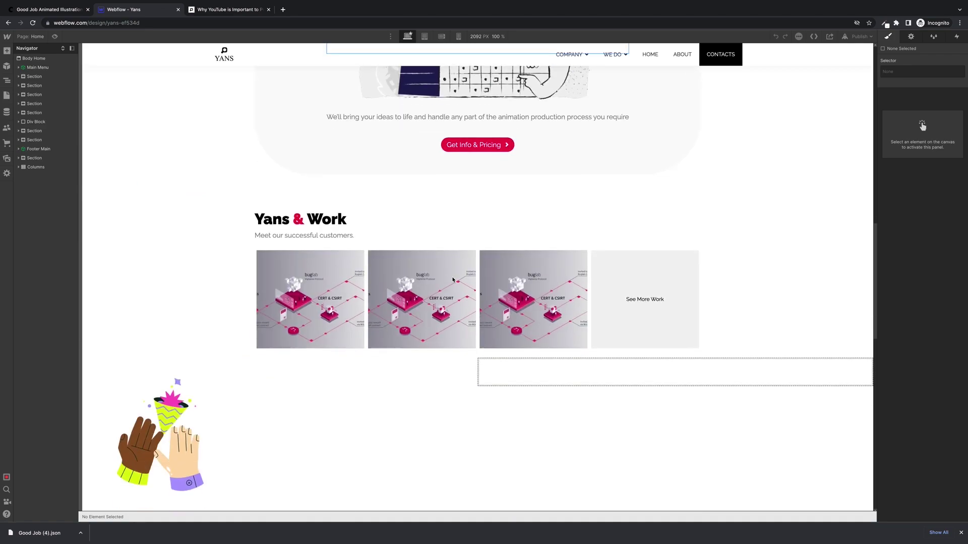
scroll(453, 281, up, 4)
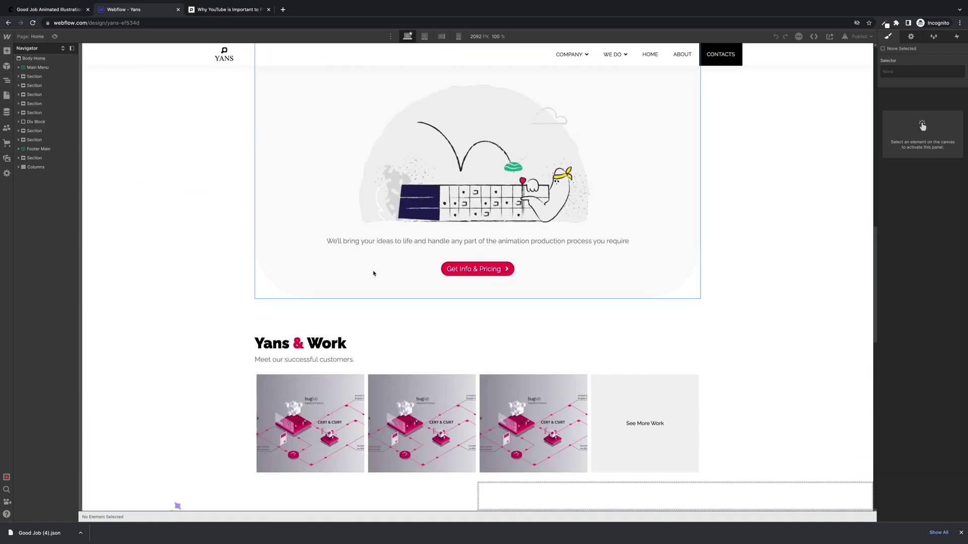
Step: Insert a two-column Columns block above the Yans & Work section
click(6, 50)
drag(31, 135, 364, 327)
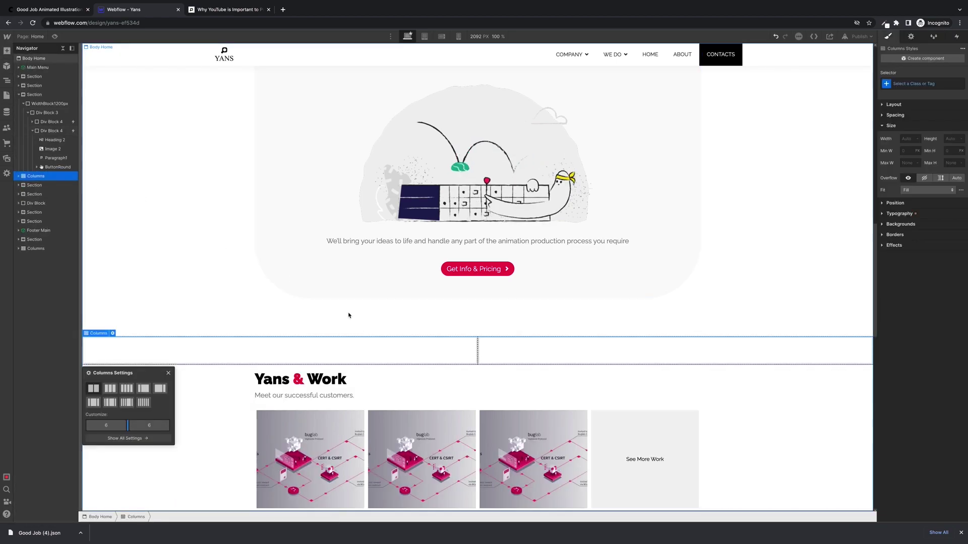
scroll(345, 338, down, 1)
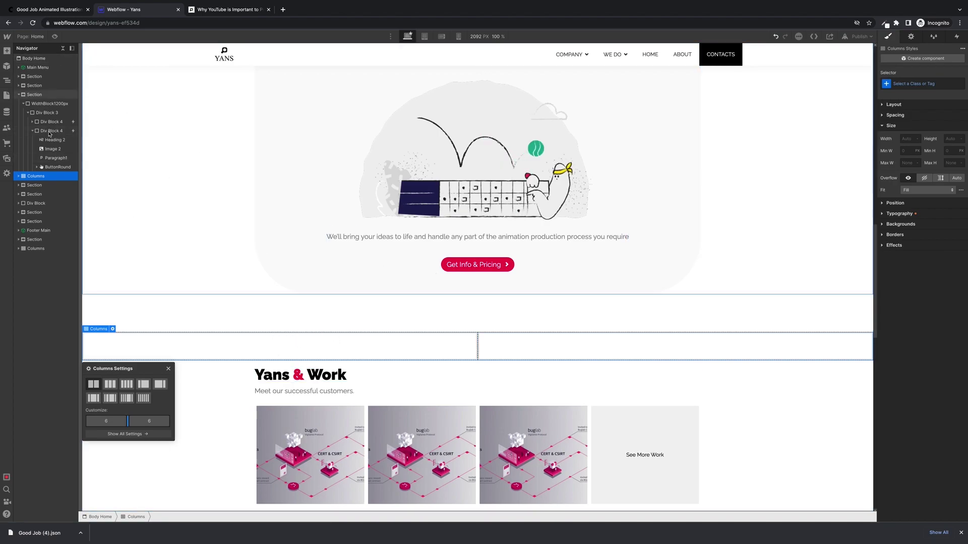
Step: Place a Lottie Animation element into Column 1 of the new block
click(7, 51)
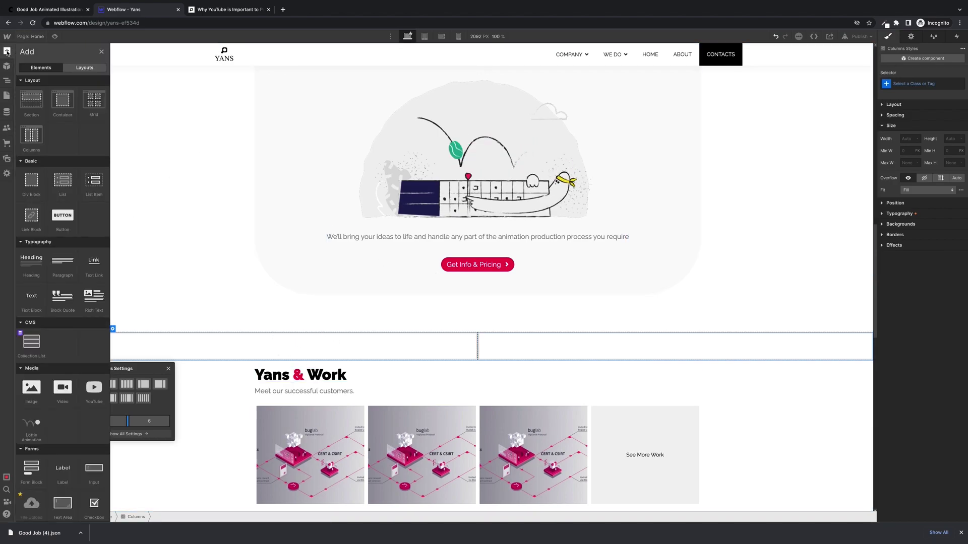
scroll(39, 303, down, 2)
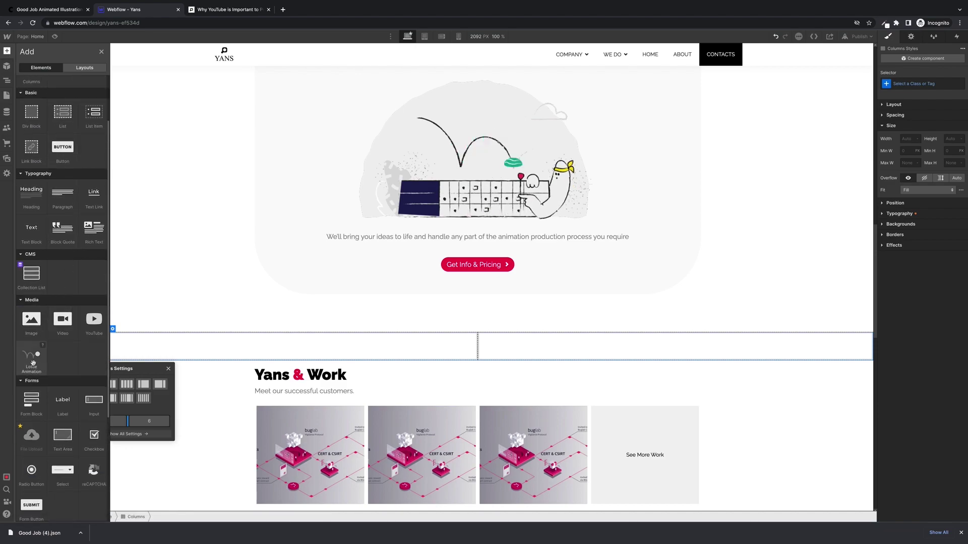
drag(33, 362, 195, 346)
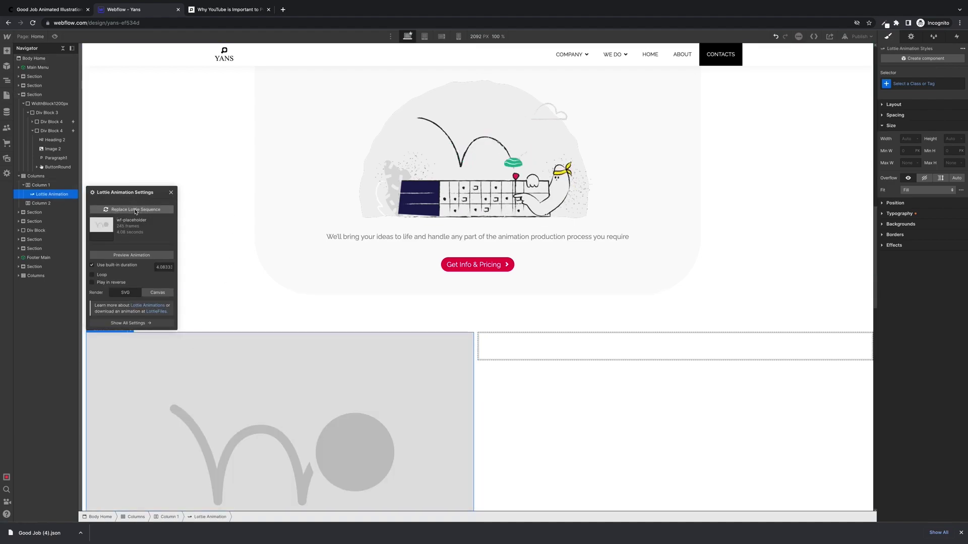
Step: Swap the placeholder for the Good Job (1).json high-five animation from the site's assets
click(135, 210)
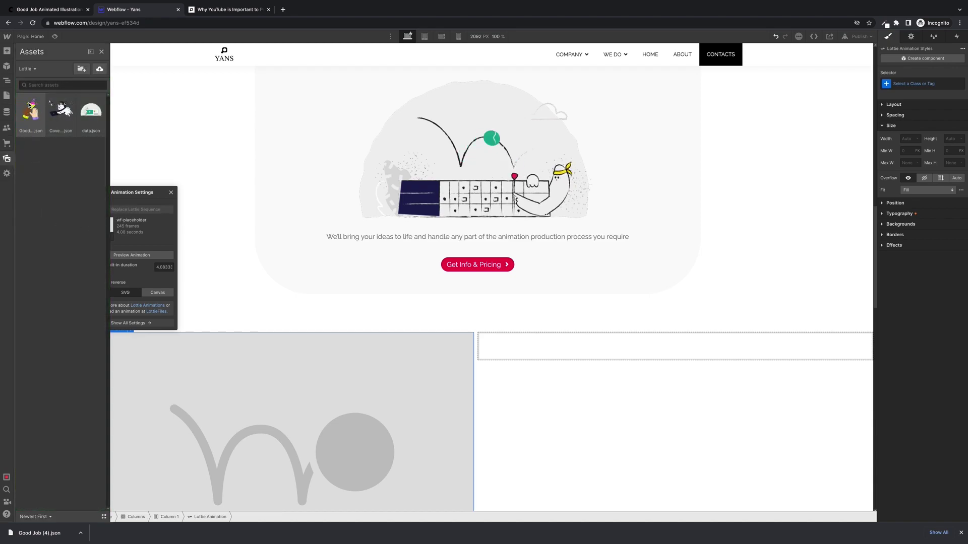
click(99, 72)
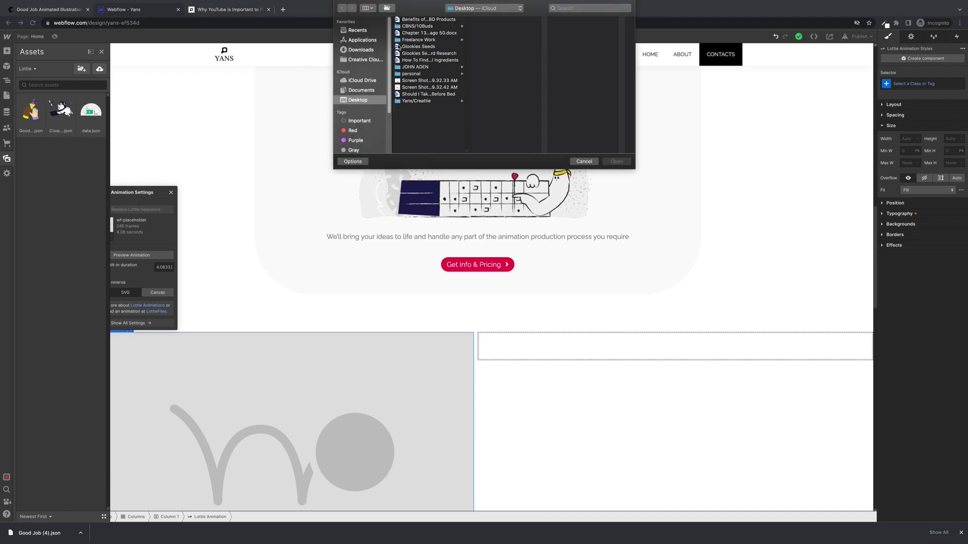
click(364, 50)
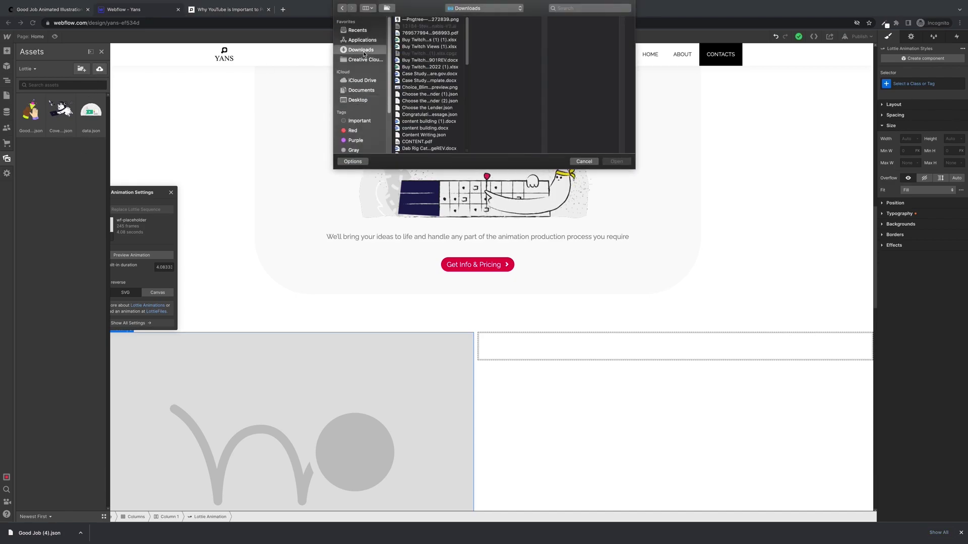
scroll(429, 114, down, 5)
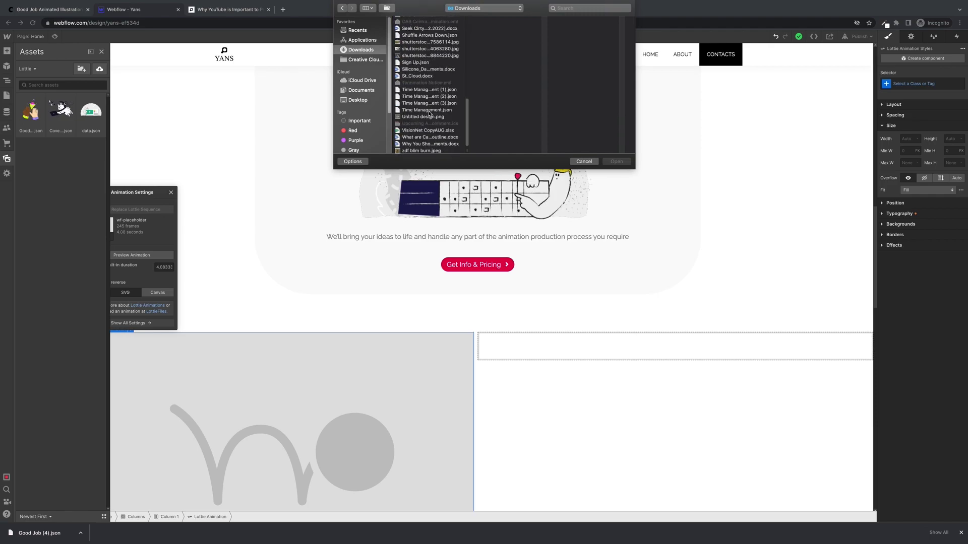
click(584, 161)
click(31, 112)
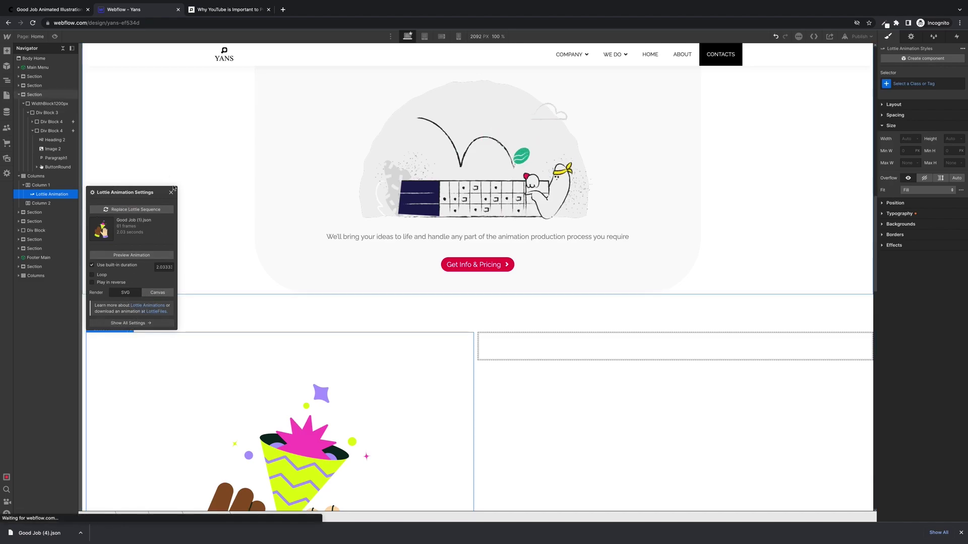
click(416, 239)
Step: Set the Good Job animation's width to 400 px under the Style panel's Size settings
scroll(416, 238, down, 8)
scroll(475, 244, up, 4)
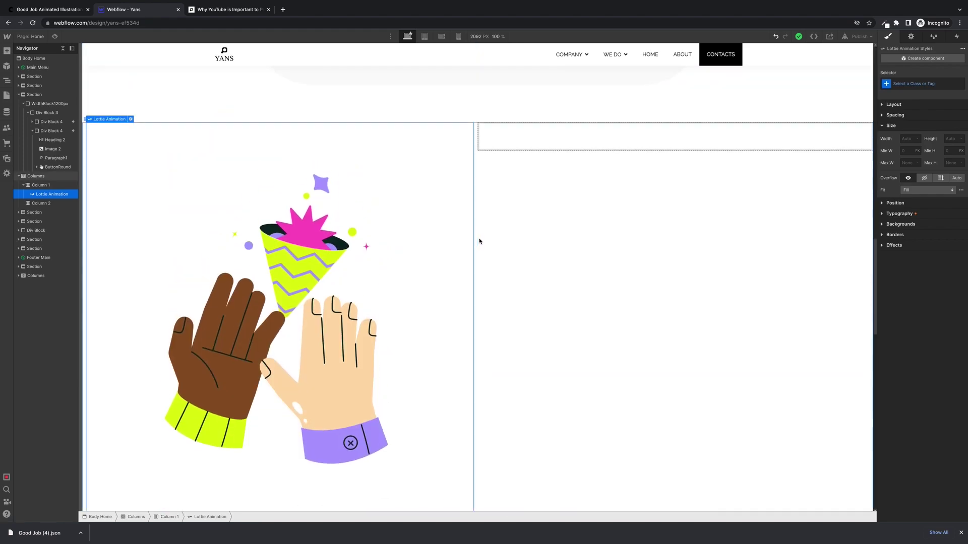
scroll(321, 292, down, 1)
scroll(320, 292, down, 1)
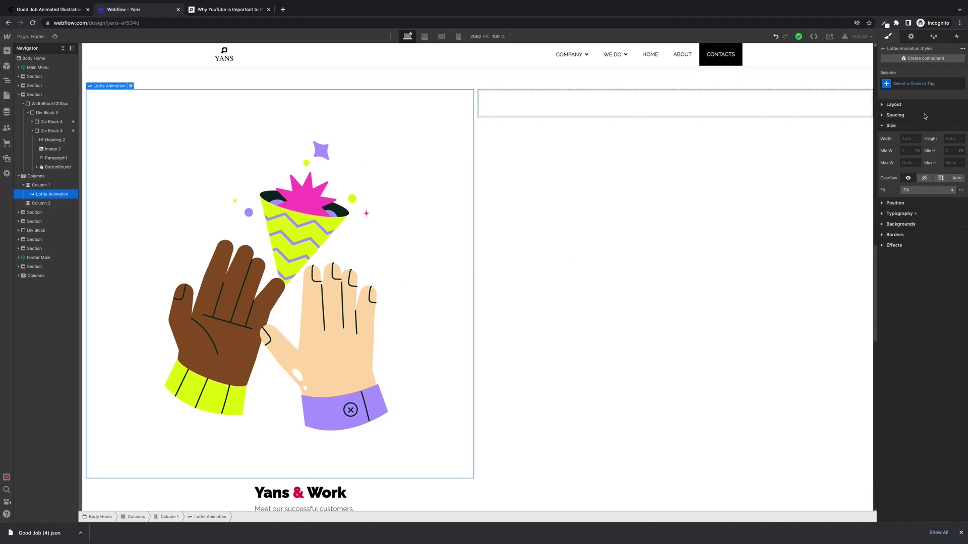
click(882, 126)
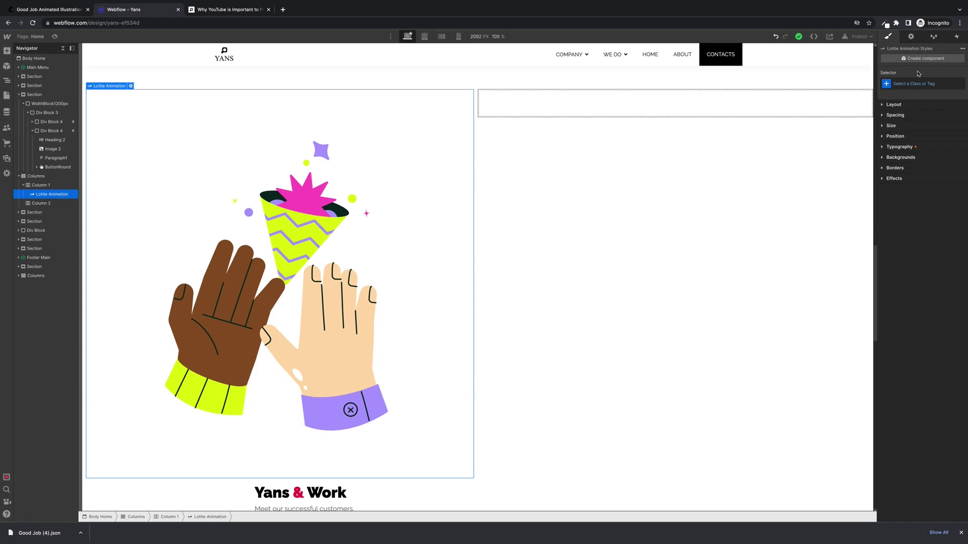
click(910, 38)
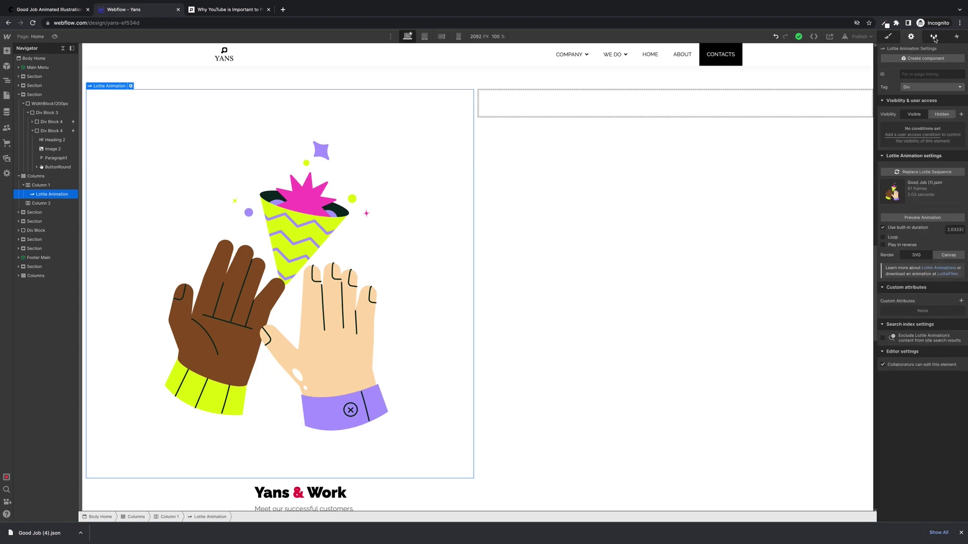
click(933, 37)
click(956, 37)
click(888, 37)
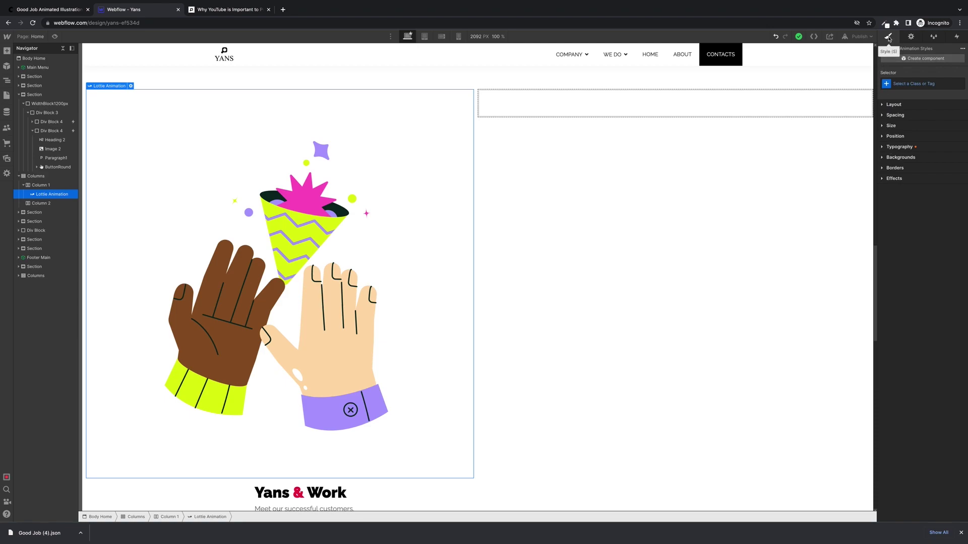
click(885, 126)
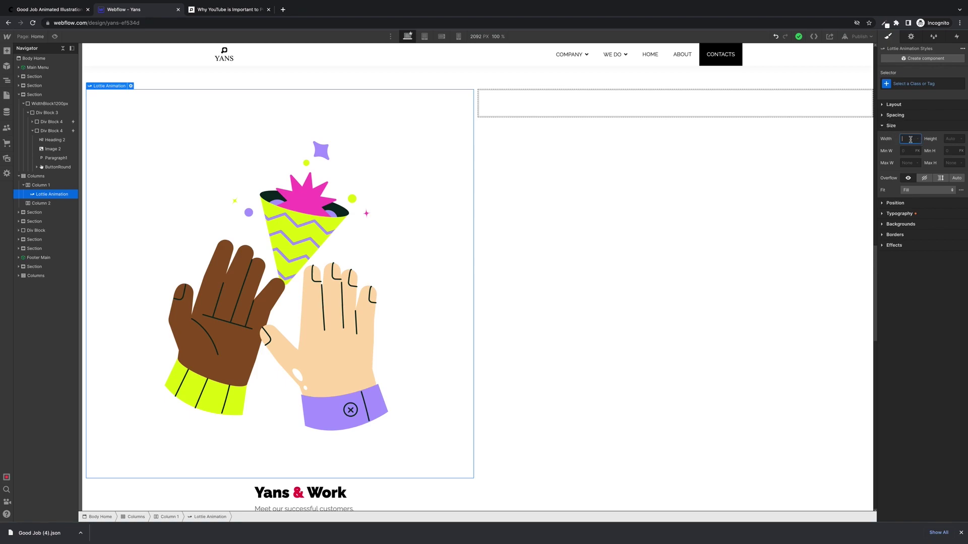
click(918, 140)
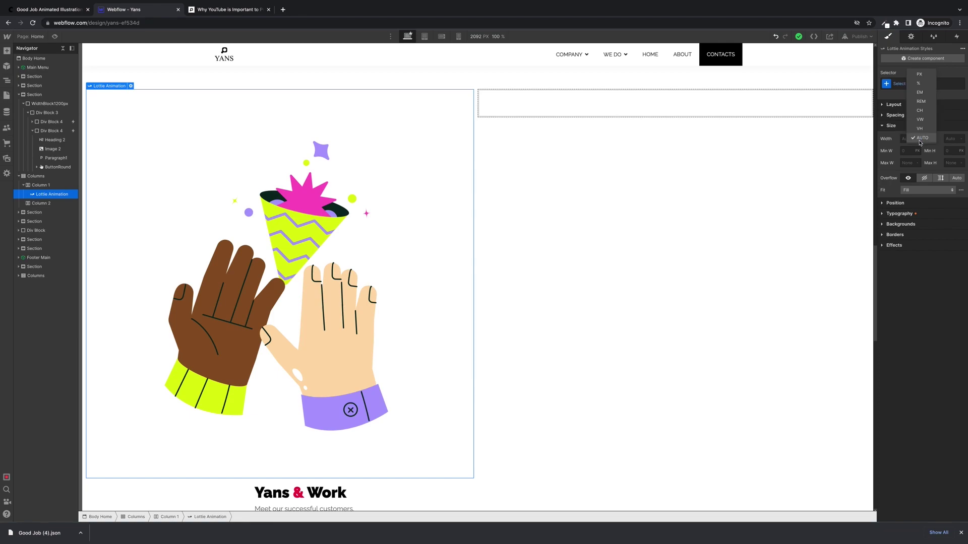
click(925, 75)
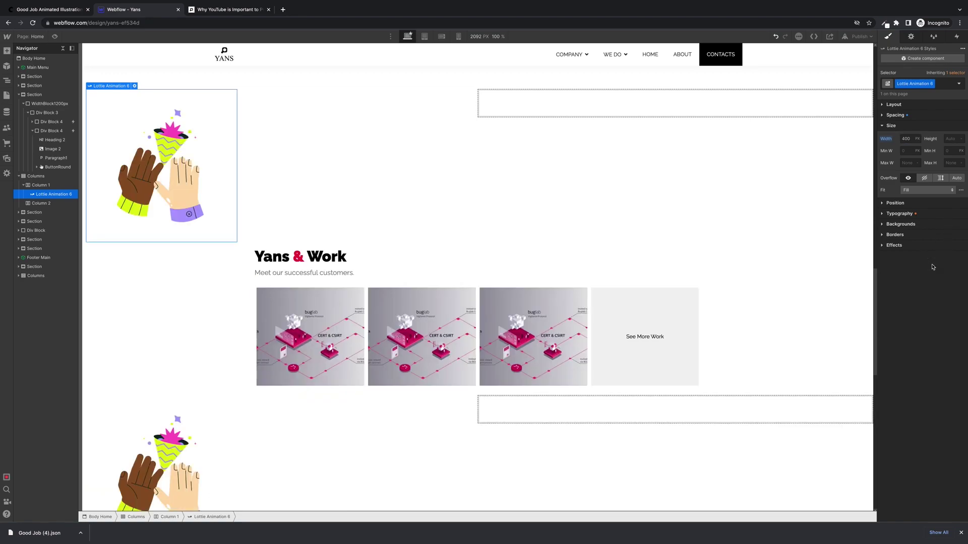
Step: Publish the Yans site to its webflow.io domain and open the live homepage
scroll(259, 232, up, 1)
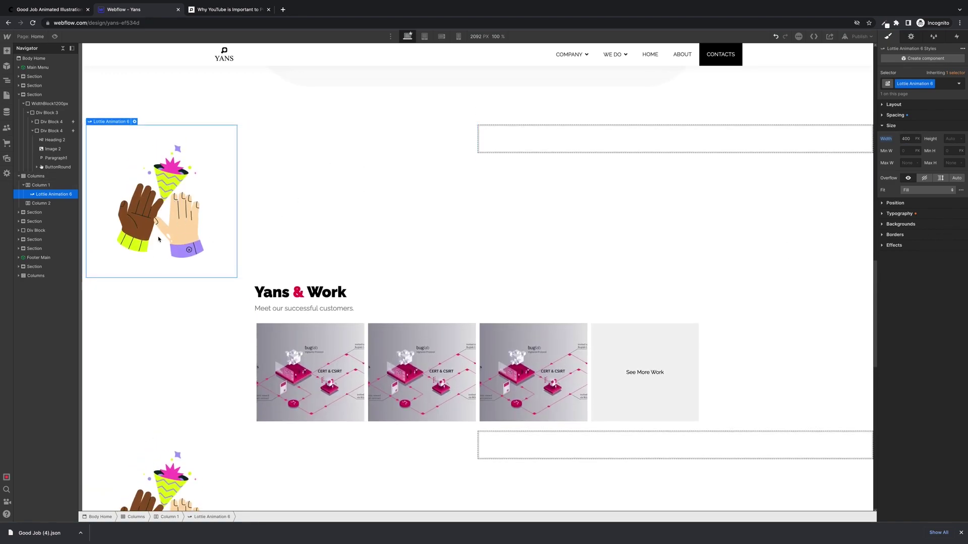
scroll(411, 241, up, 2)
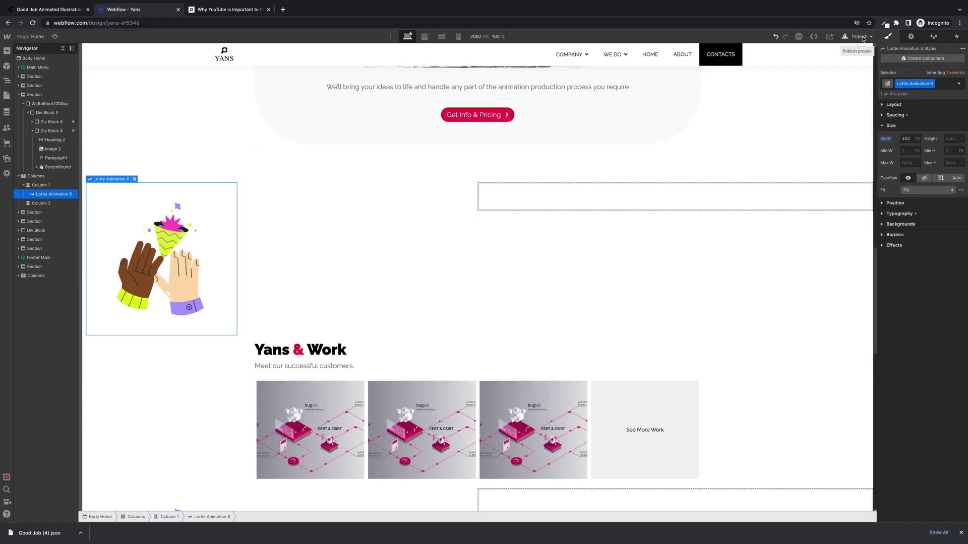
click(861, 37)
click(822, 132)
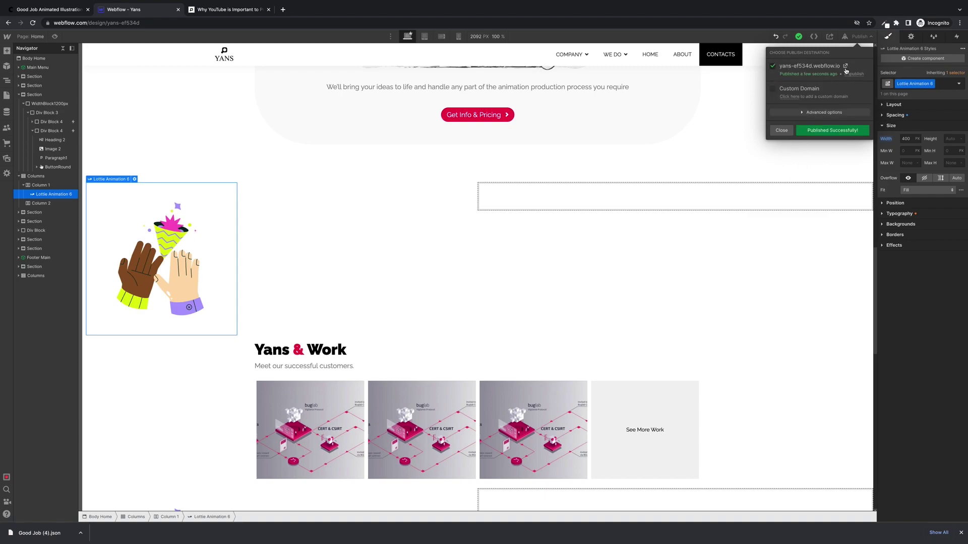
click(845, 67)
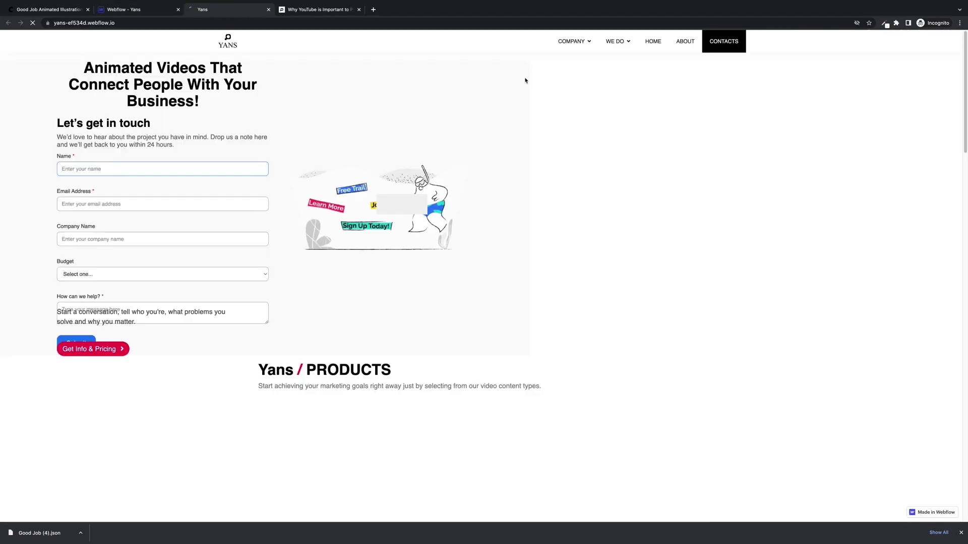
Step: Check the high-five animation below products on the live homepage, then return to the Webflow Designer
scroll(525, 151, down, 13)
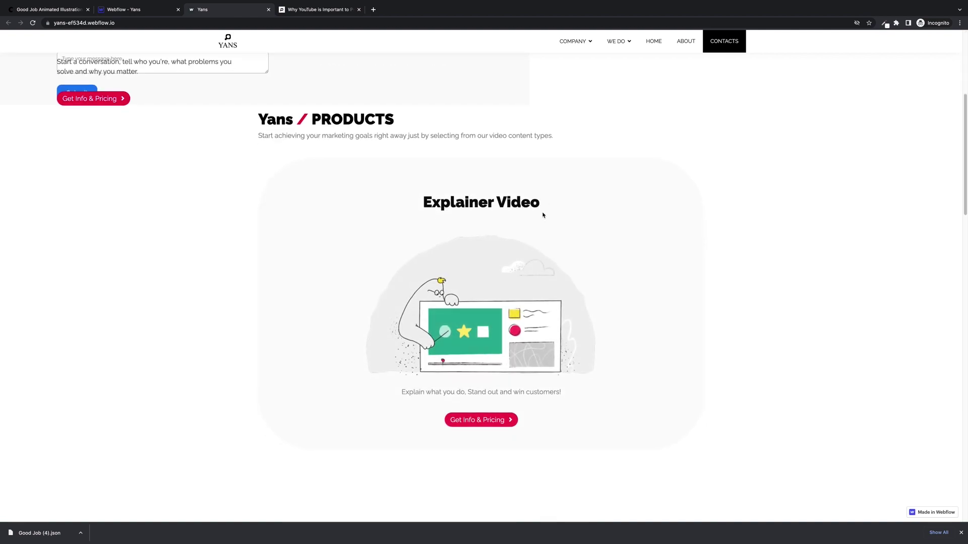
scroll(527, 267, down, 2)
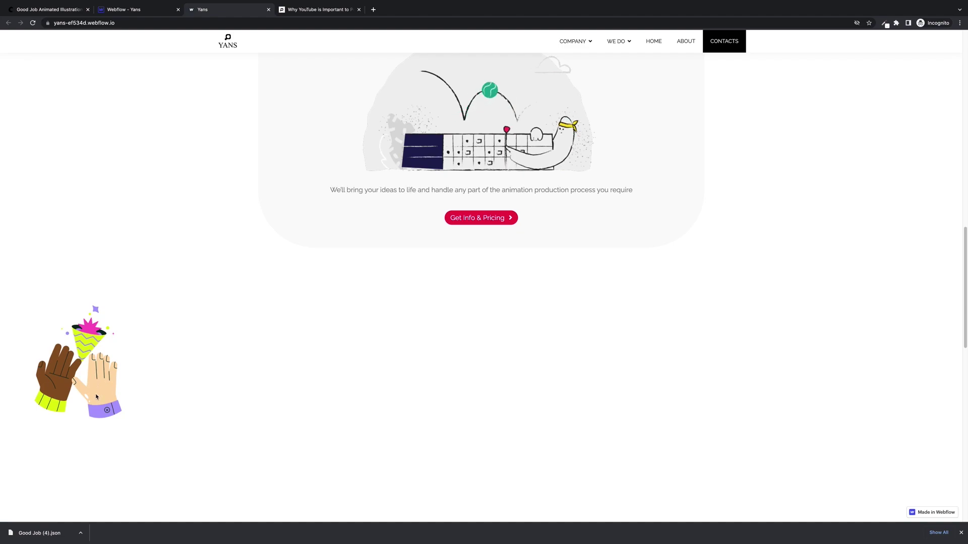
click(158, 9)
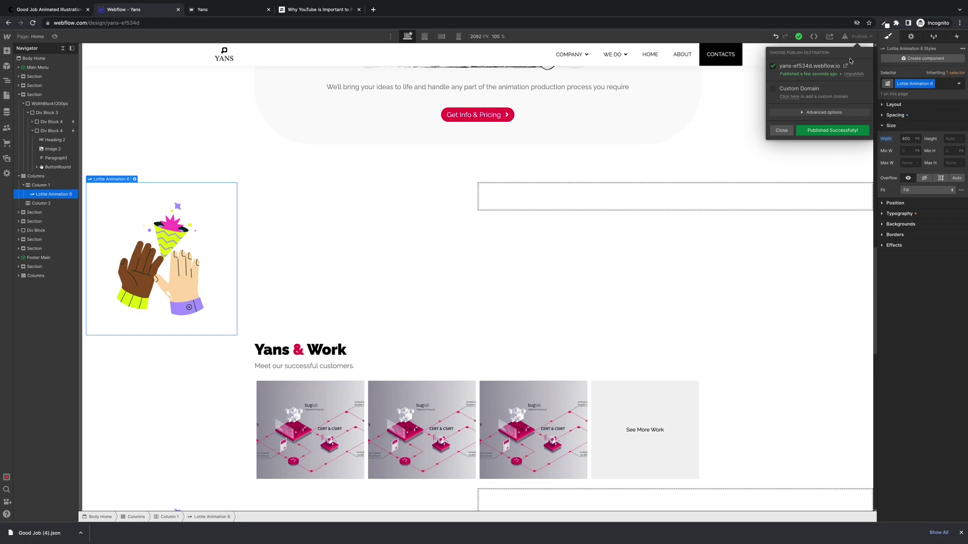
Step: Enable Loop in the Good Job Lottie element's settings
key(Escape)
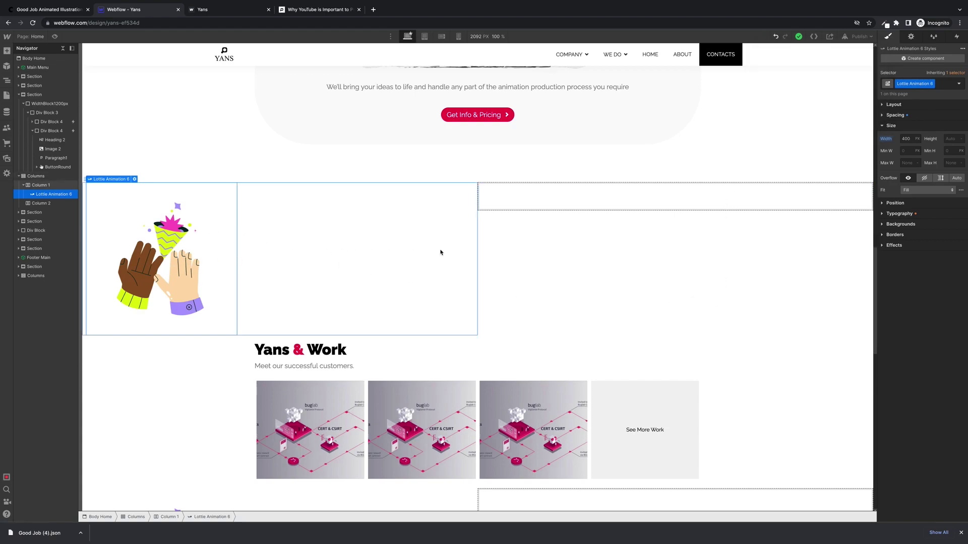
click(910, 36)
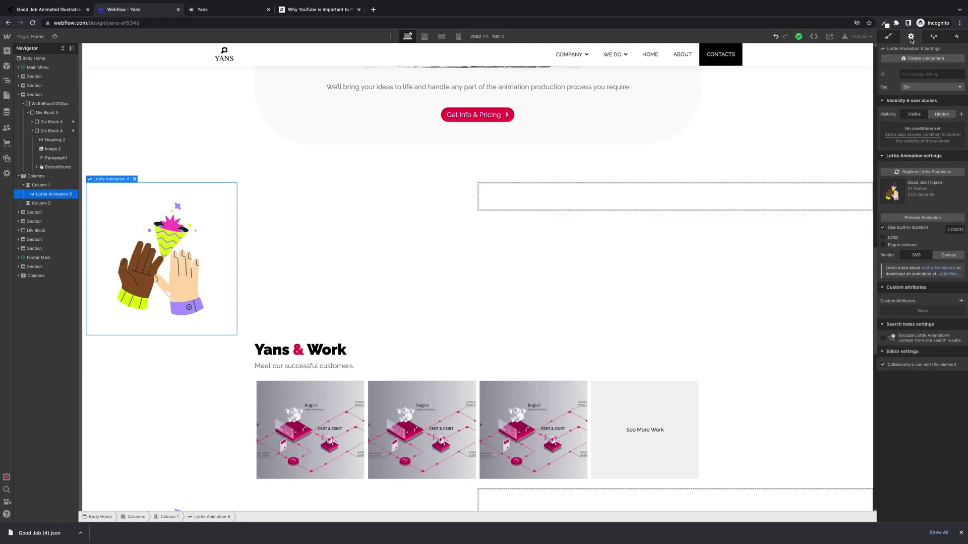
click(883, 238)
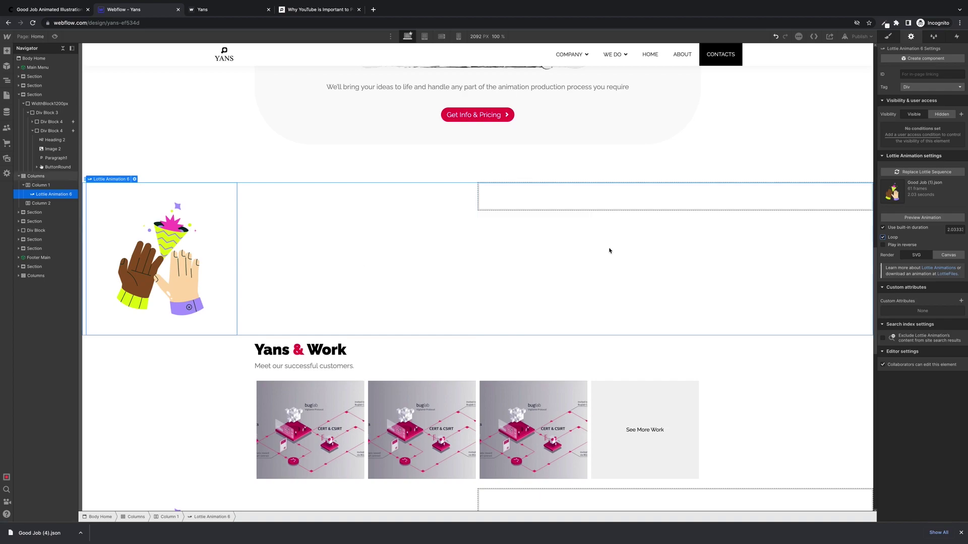
Step: Republish the site to the selected webflow.io domain
scroll(609, 250, up, 5)
click(858, 36)
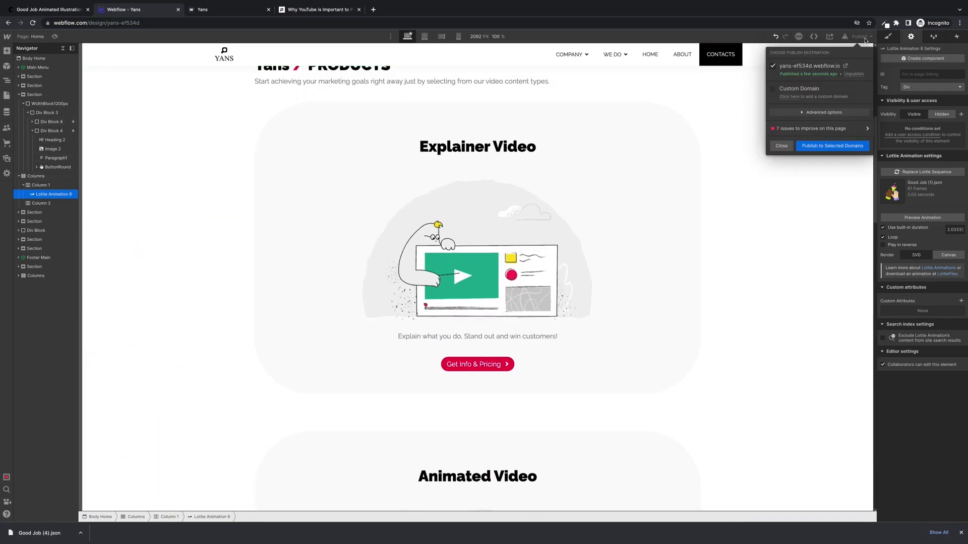
click(828, 147)
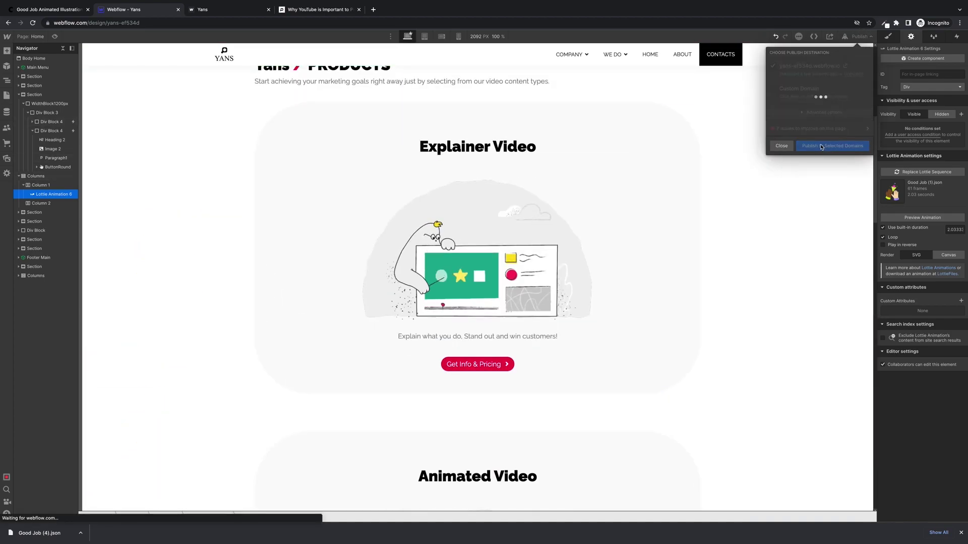
click(327, 10)
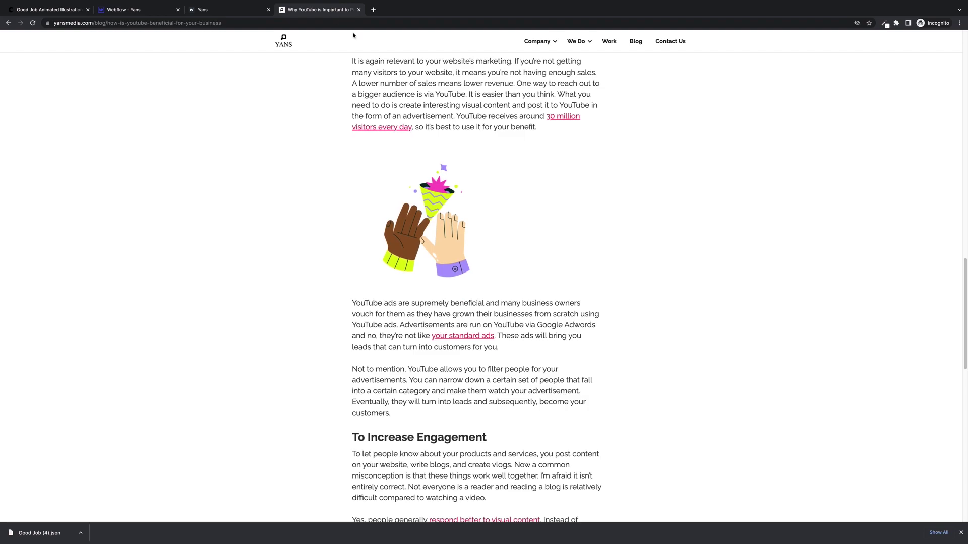
Step: Reload the live Yans homepage with Cmd+R and scroll down to the high-five animation
click(220, 10)
key(super+r)
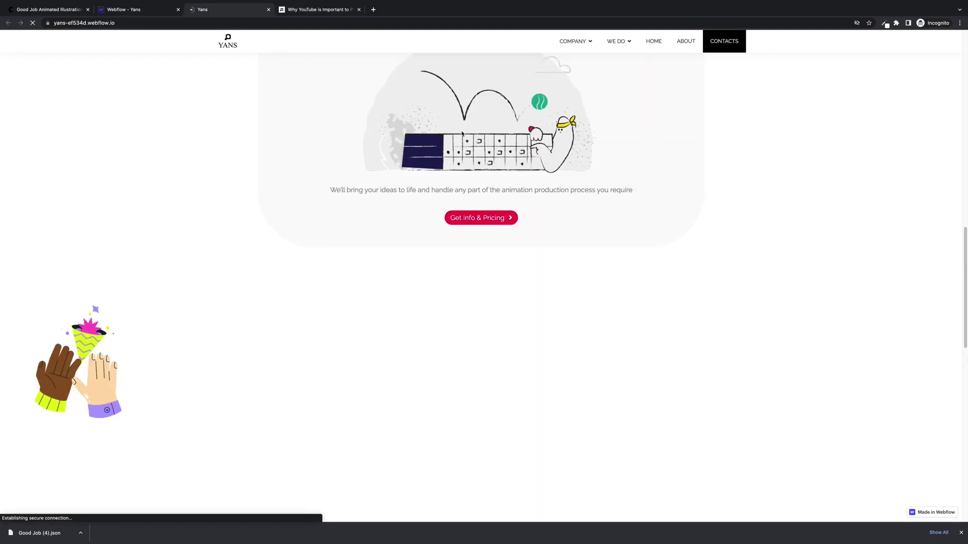
scroll(537, 168, down, 14)
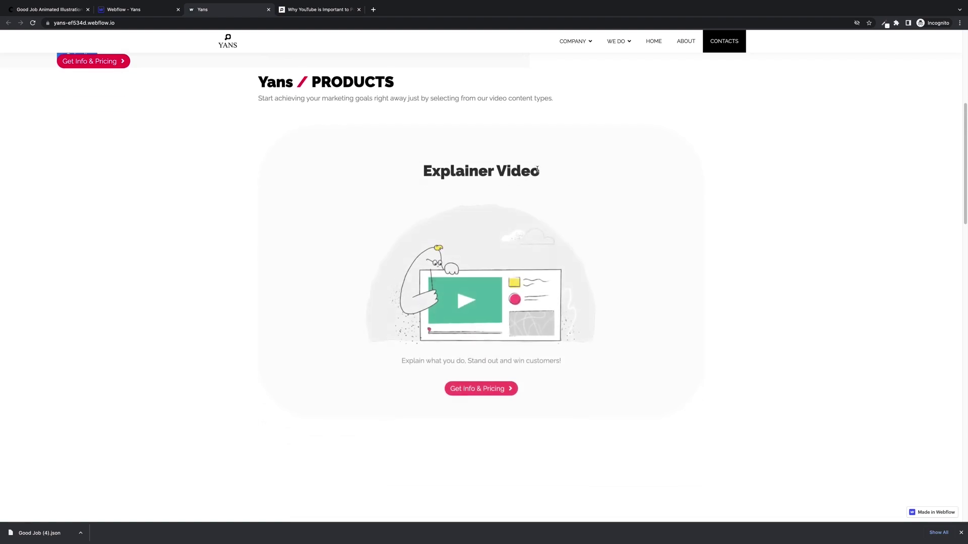
scroll(538, 172, down, 1)
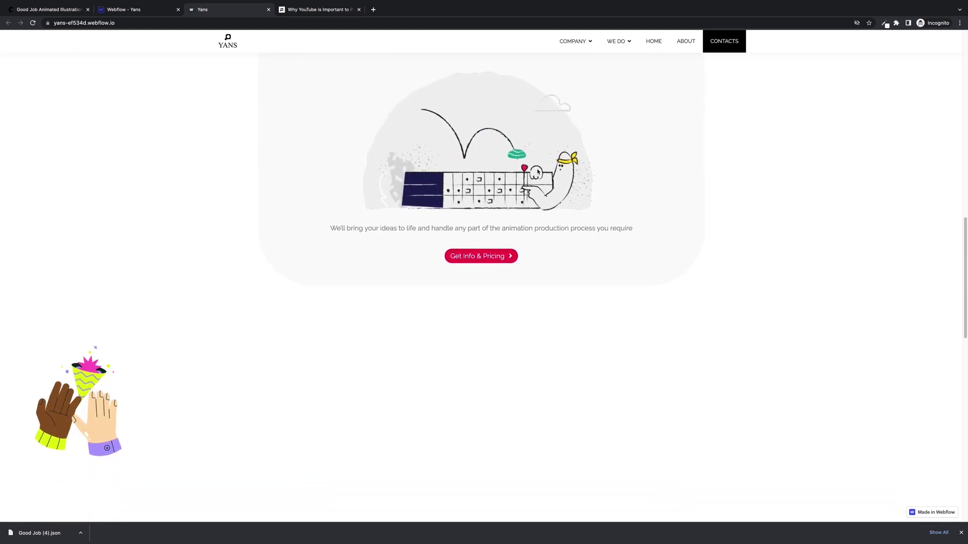